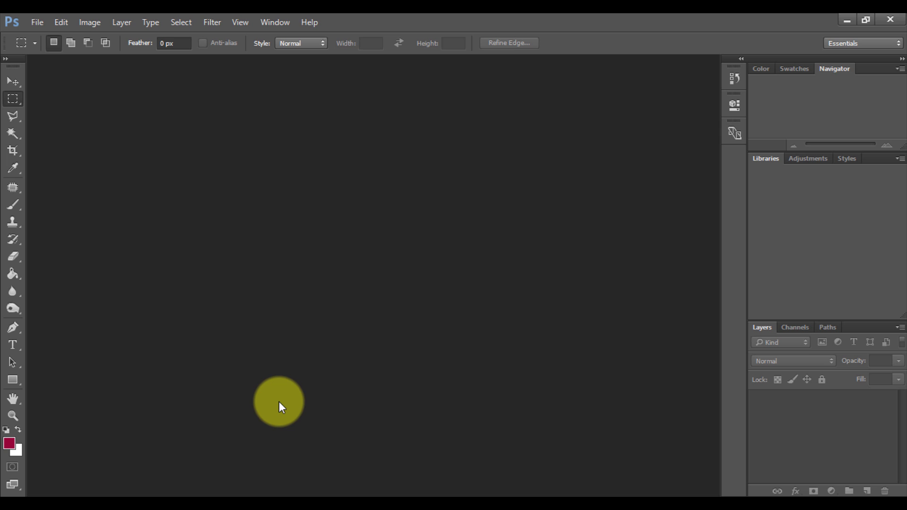
Create a new white 1000 × 800 px, 300 ppi document, Untitled-1
left_click(61, 22)
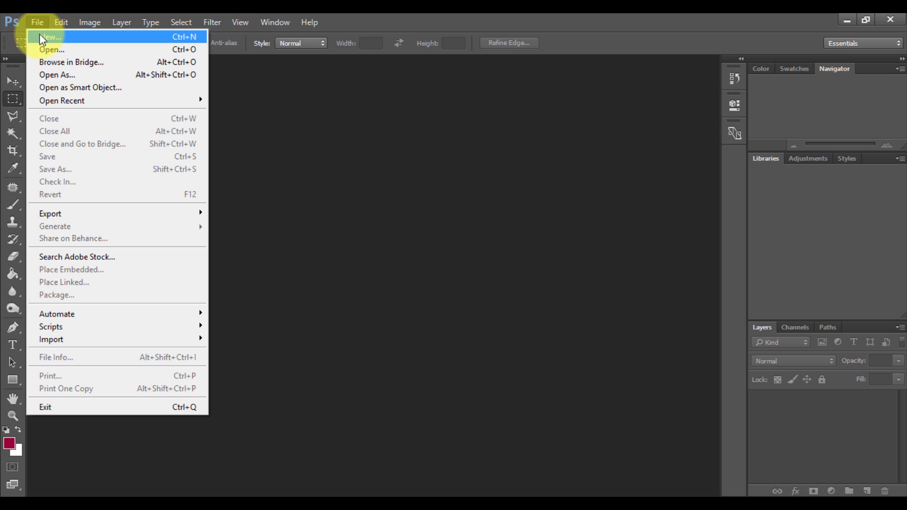
left_click(39, 33)
left_click_drag(431, 173, 387, 172)
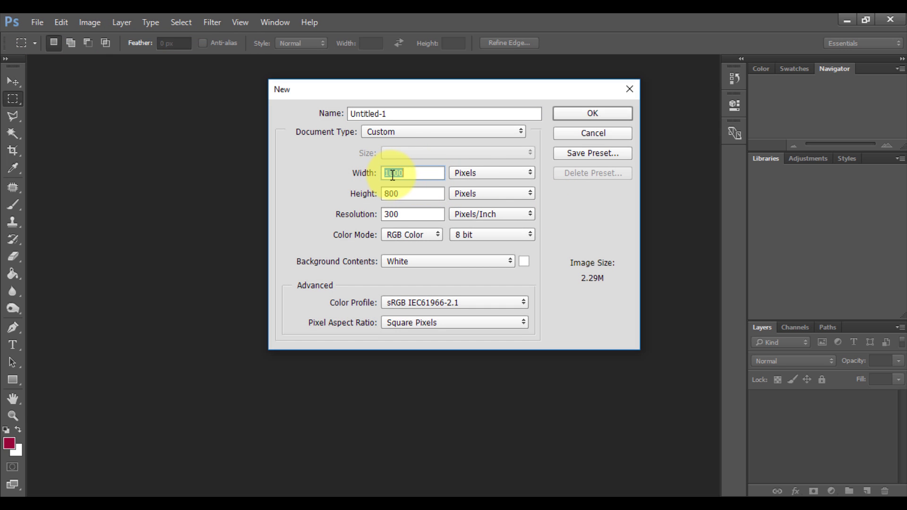
left_click(524, 172)
left_click(509, 184)
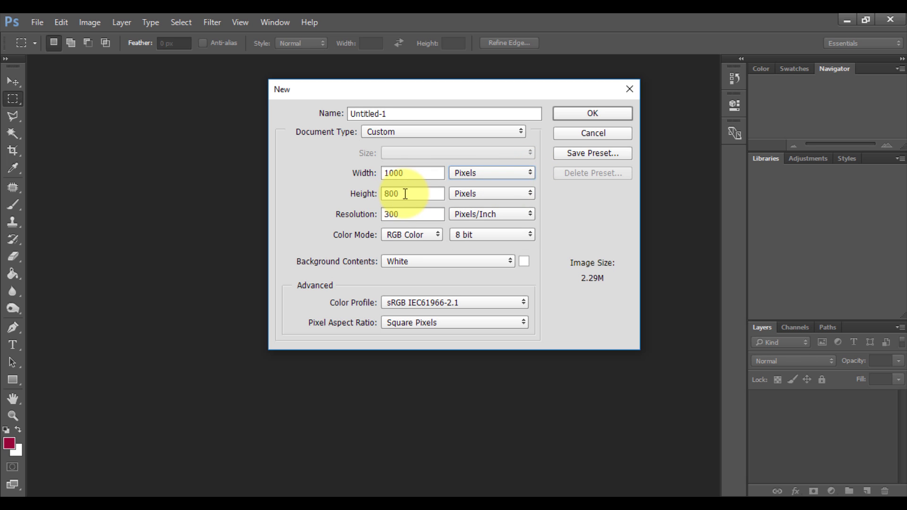
left_click_drag(405, 193, 384, 194)
left_click(608, 110)
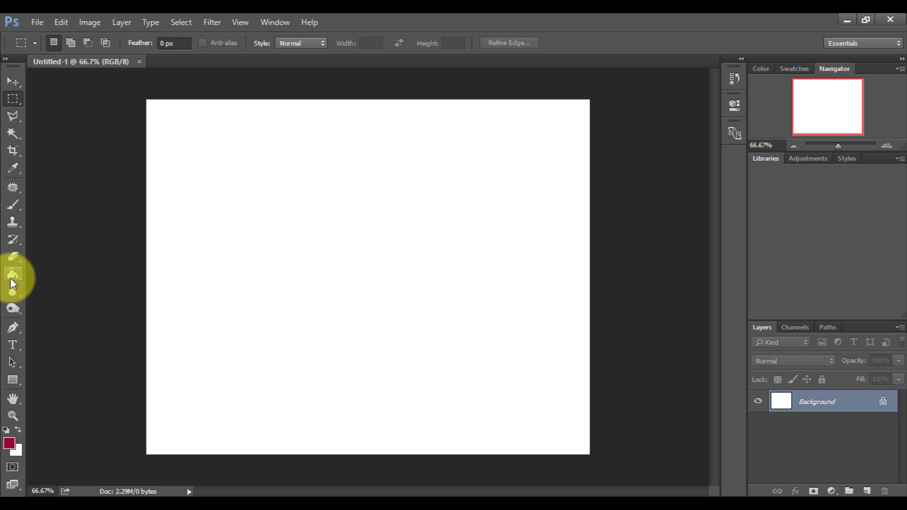
Set the foreground colour to the blue 1f5c8f in the Color Picker
left_click_drag(10, 278, 61, 285)
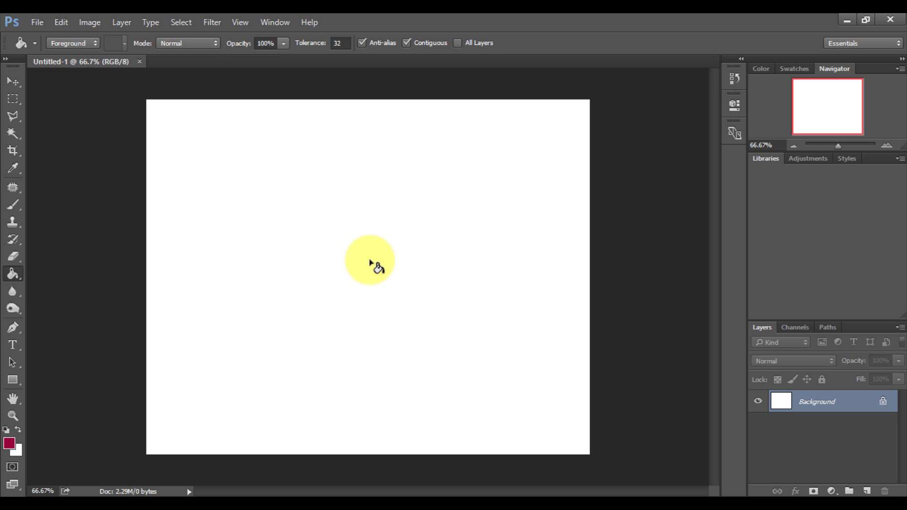
left_click(9, 442)
left_click(468, 204)
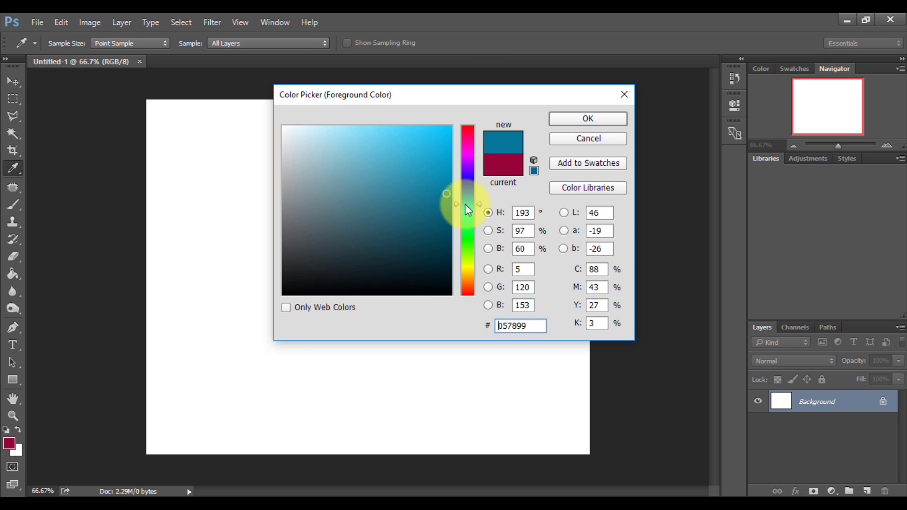
mouse_move(410, 210)
left_mouse_down()
mouse_move(365, 206)
mouse_move(396, 186)
mouse_move(406, 217)
mouse_move(421, 196)
left_mouse_up()
left_click(468, 197)
left_click(588, 119)
Paint-bucket fill the whole Untitled-1 canvas with the blue
key("g")
left_click(426, 223)
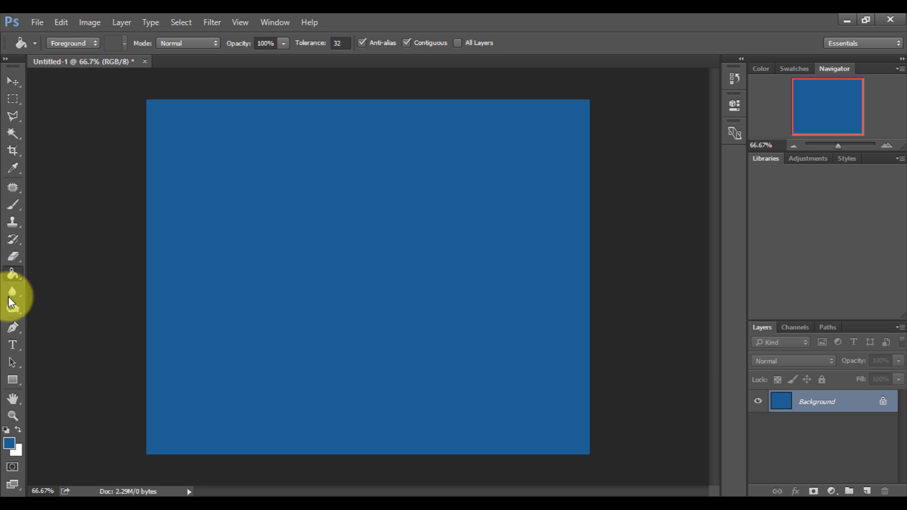
left_click(13, 380)
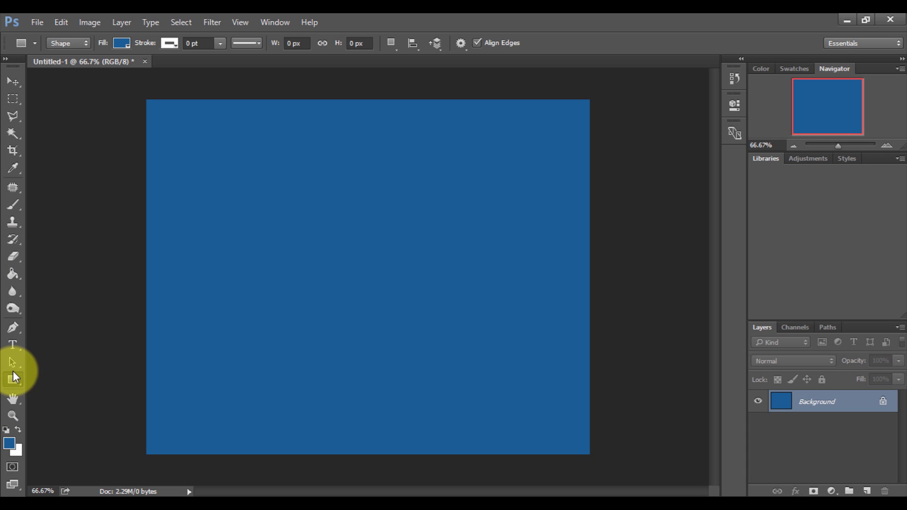
Draw a 386-pixel circle with the Ellipse Tool
right_click(14, 378)
left_click(58, 401)
right_click(12, 378)
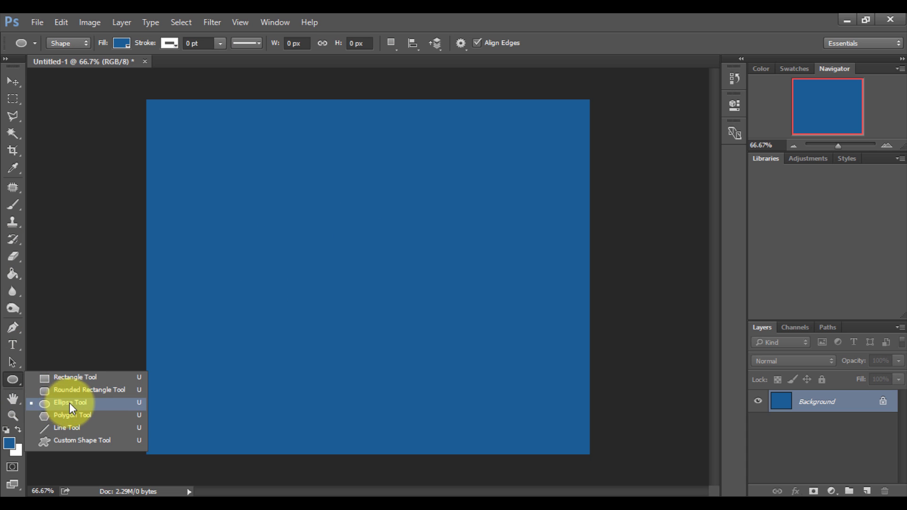
left_click(69, 403)
left_click_drag(282, 216, 419, 342)
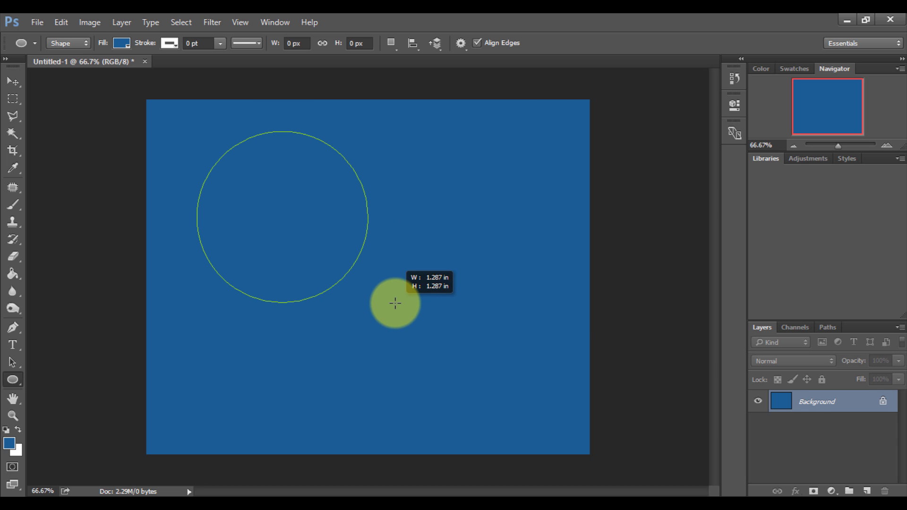
left_click_drag(419, 341, 395, 303)
Give the circle a mint green outline, adjust its thickness, and fill it white
left_click(171, 43)
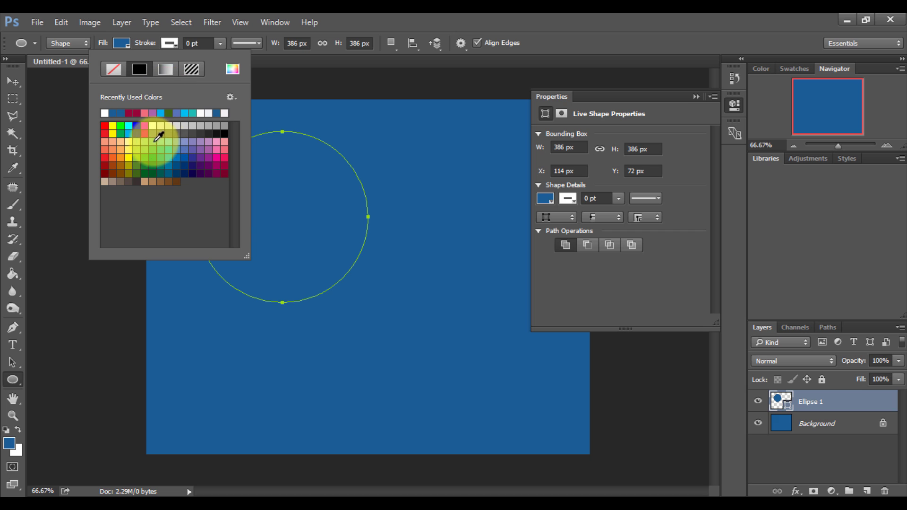
left_click(156, 141)
left_click(221, 44)
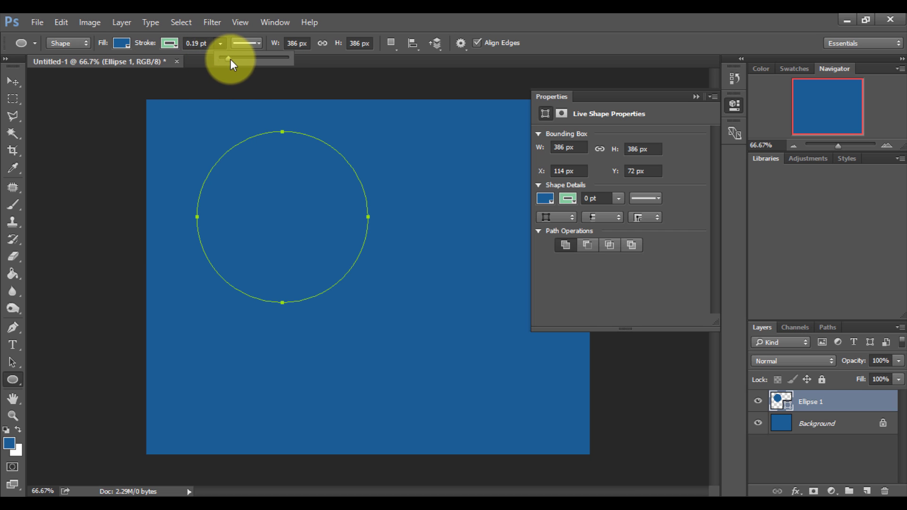
mouse_move(230, 58)
left_mouse_down()
mouse_move(245, 55)
mouse_move(225, 54)
left_mouse_up()
left_click(121, 43)
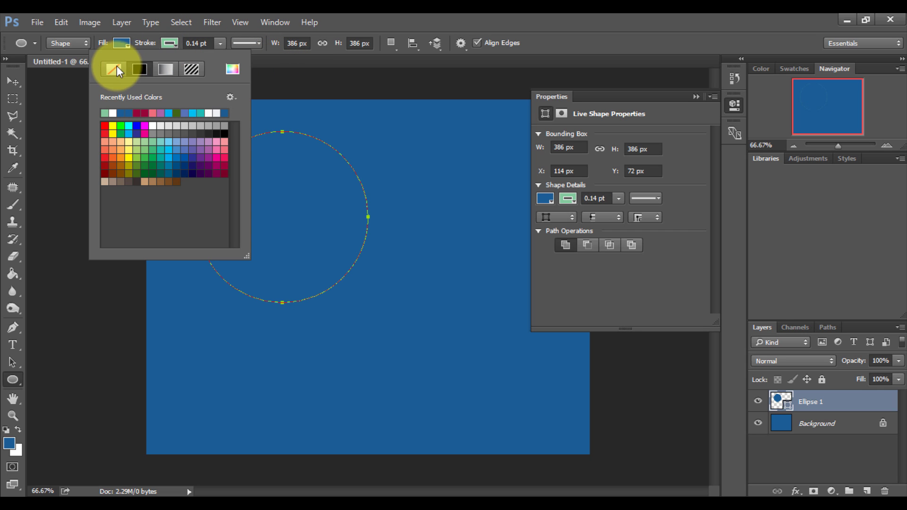
left_click(65, 108)
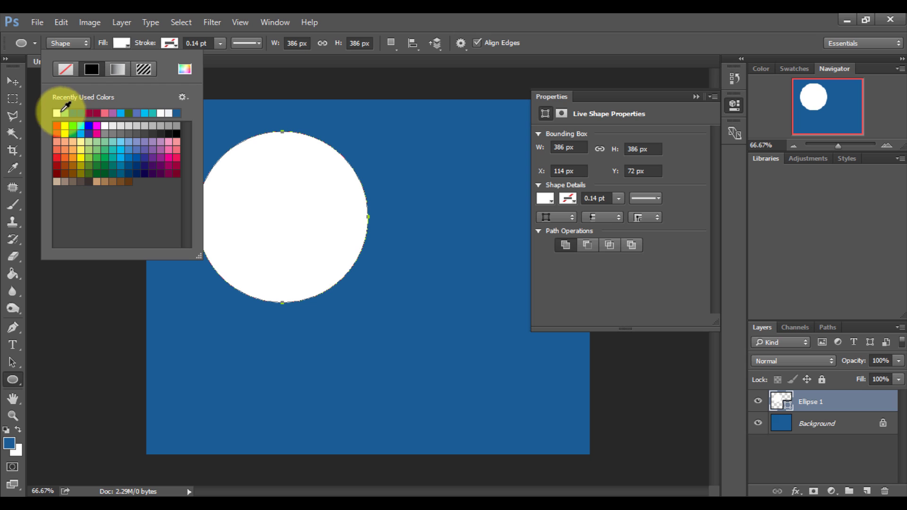
left_click(125, 44)
Move the white Ellipse 1 circle to the centre of the canvas
left_click(13, 81)
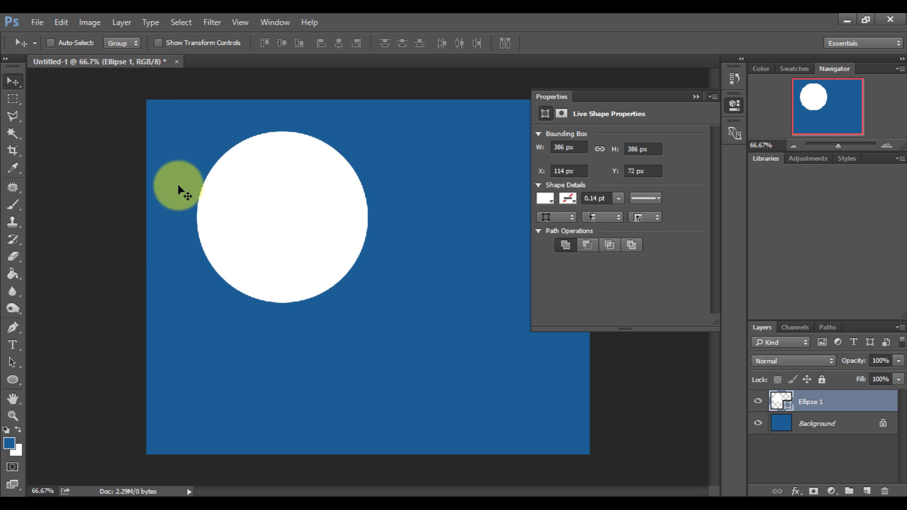
mouse_move(242, 200)
left_mouse_down()
mouse_move(333, 250)
mouse_move(325, 261)
left_mouse_up()
left_click(695, 98)
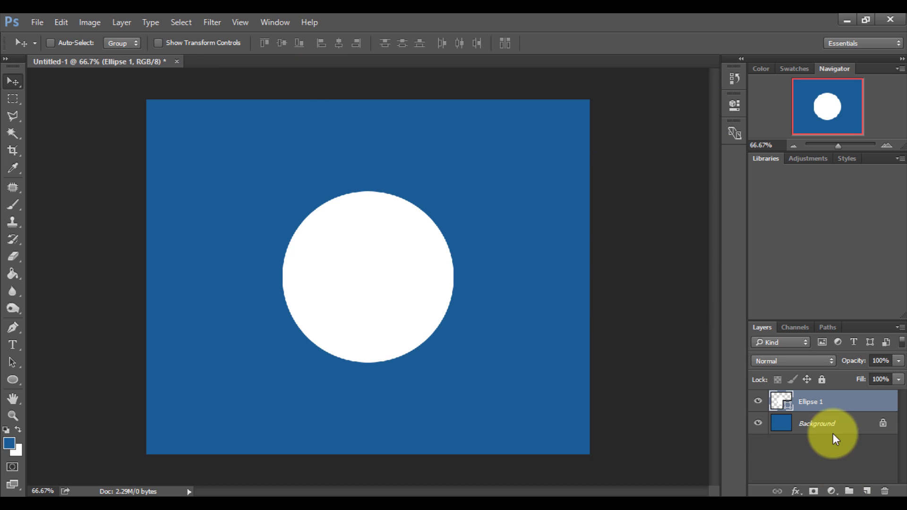
left_click(38, 23)
Open images (2).jpg and drag it into Untitled-1 as Layer 1
left_click(56, 46)
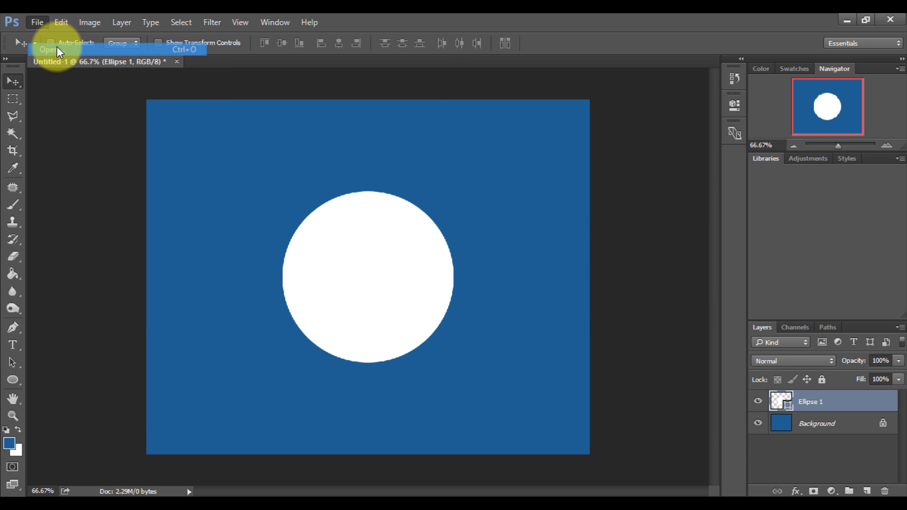
scroll(312, 243, "down", 5)
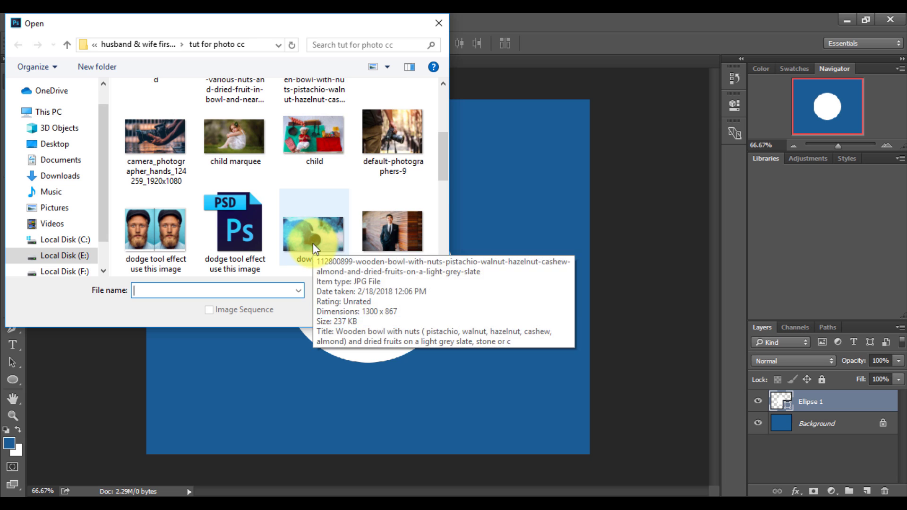
scroll(313, 243, "down", 2)
scroll(313, 243, "down", 3)
left_click(155, 231)
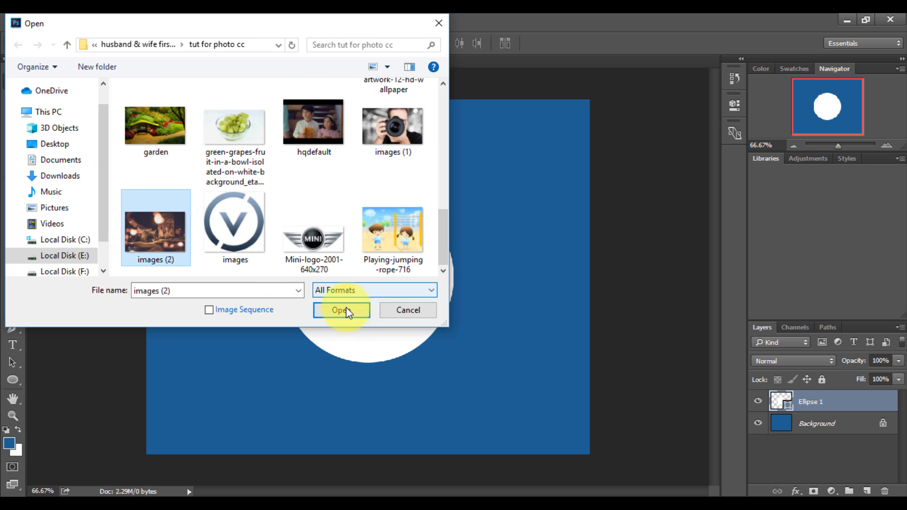
left_click(341, 309)
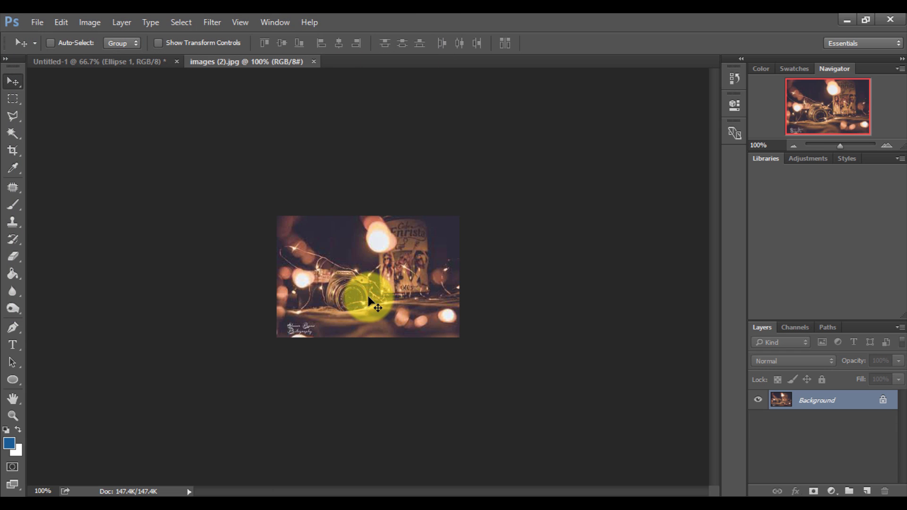
left_click_drag(369, 301, 365, 267)
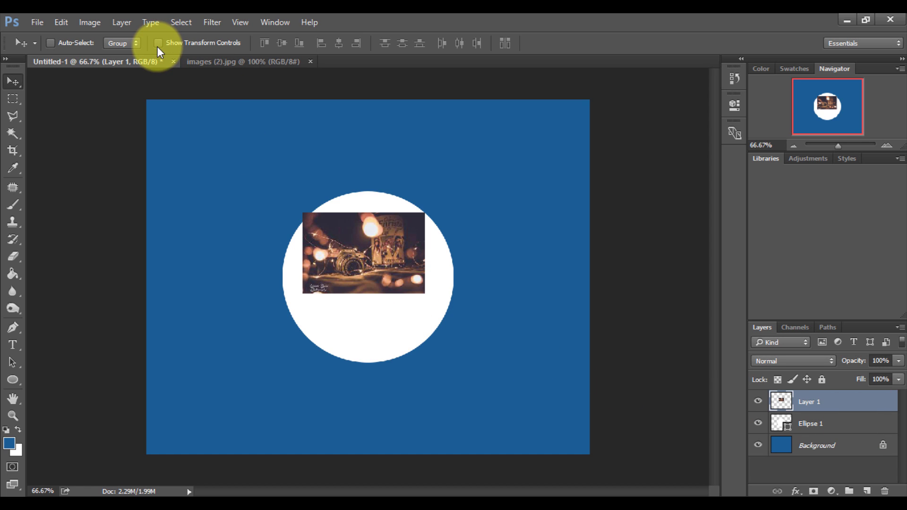
Scale the photo up to about 289% so it covers the circle
left_click_drag(424, 210, 544, 148)
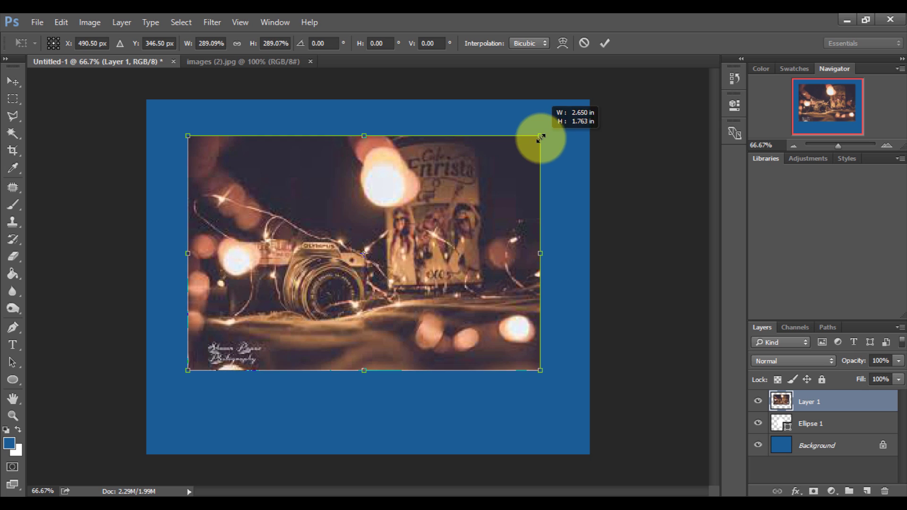
left_click_drag(411, 273, 415, 283)
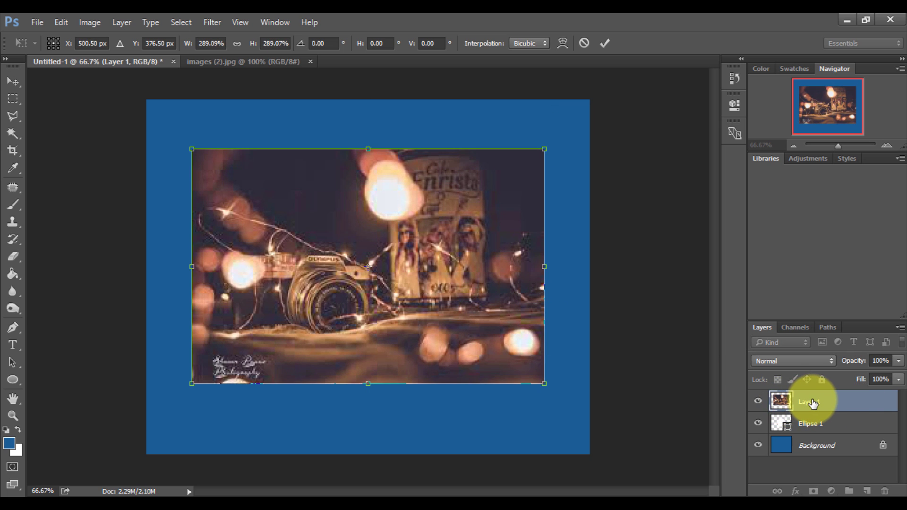
key("Return")
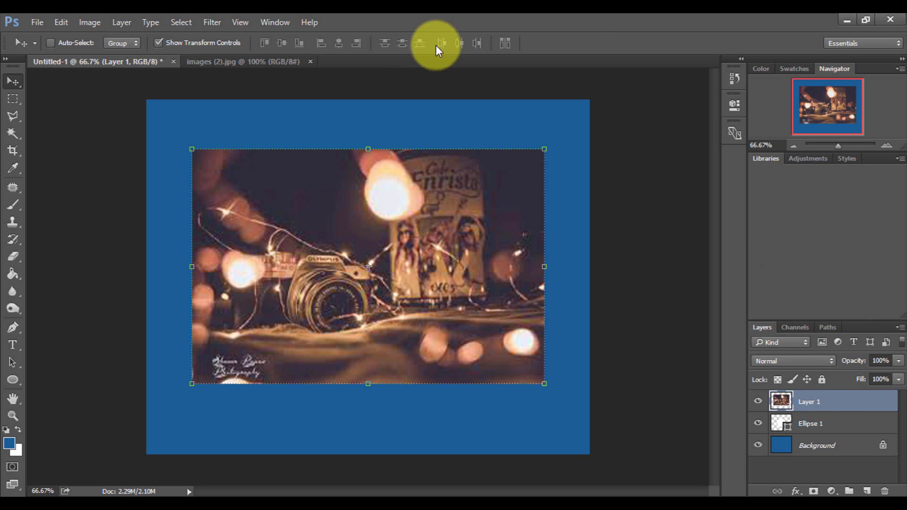
Clip Layer 1 to the circle and rescale the photo to about 87.5%
right_click(809, 407)
left_click(661, 313)
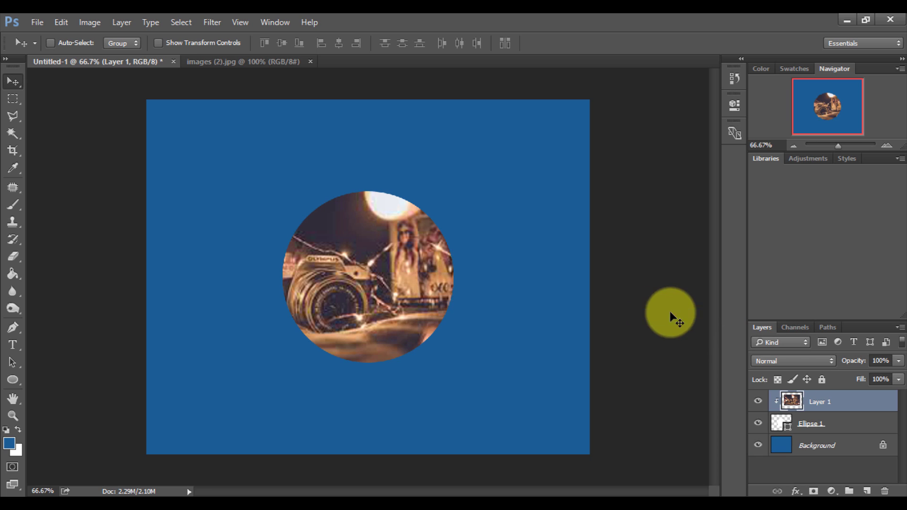
left_click(160, 43)
mouse_move(544, 149)
left_mouse_down()
mouse_move(512, 182)
mouse_move(549, 149)
mouse_move(522, 162)
left_mouse_up()
key("ctrl+z")
left_click_drag(397, 292, 421, 285)
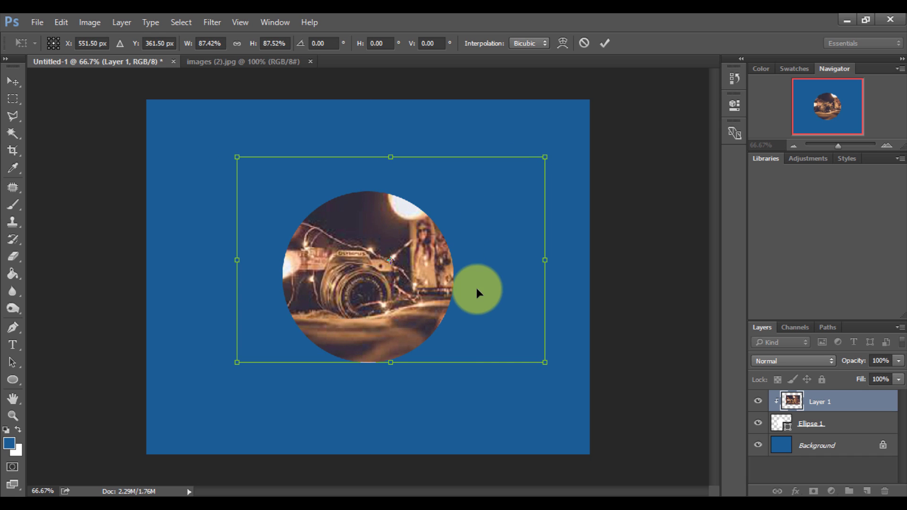
left_click(605, 43)
left_click(161, 42)
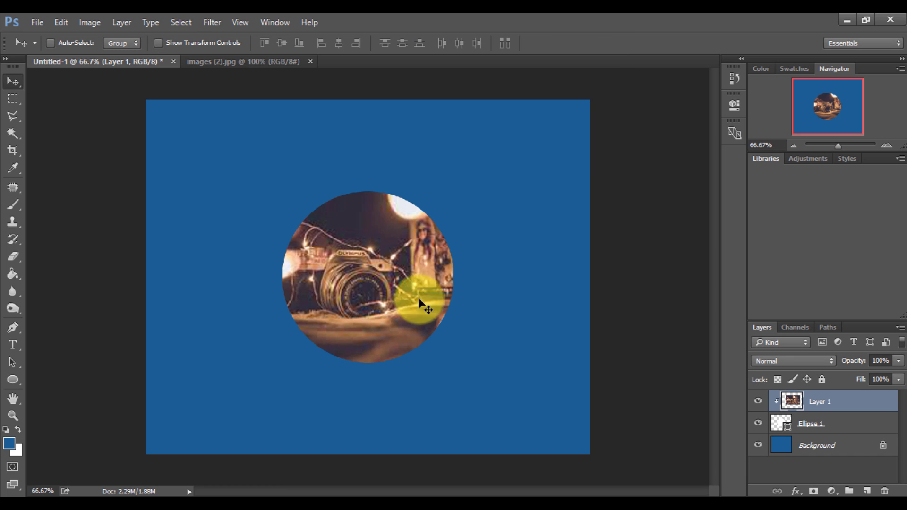
Select the Ellipse 1 layer and bring up its layer options
right_click(834, 397)
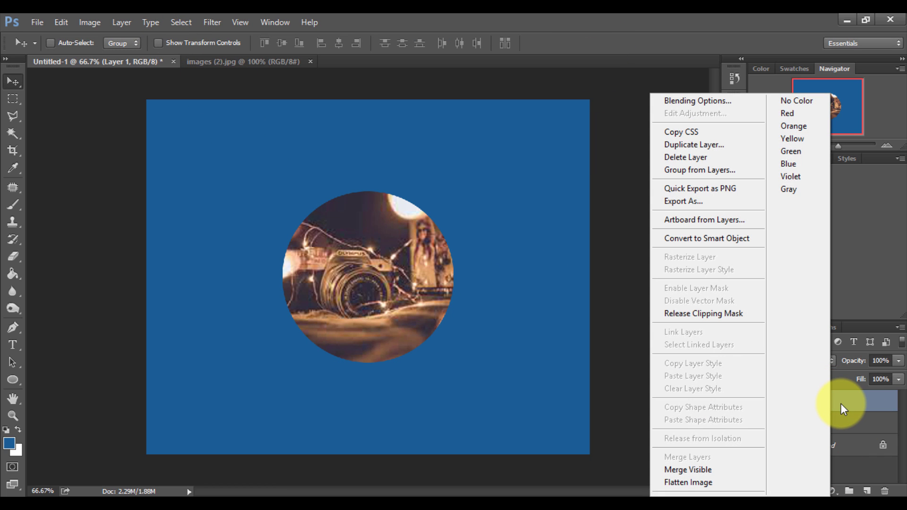
left_click(841, 404)
left_click(834, 427)
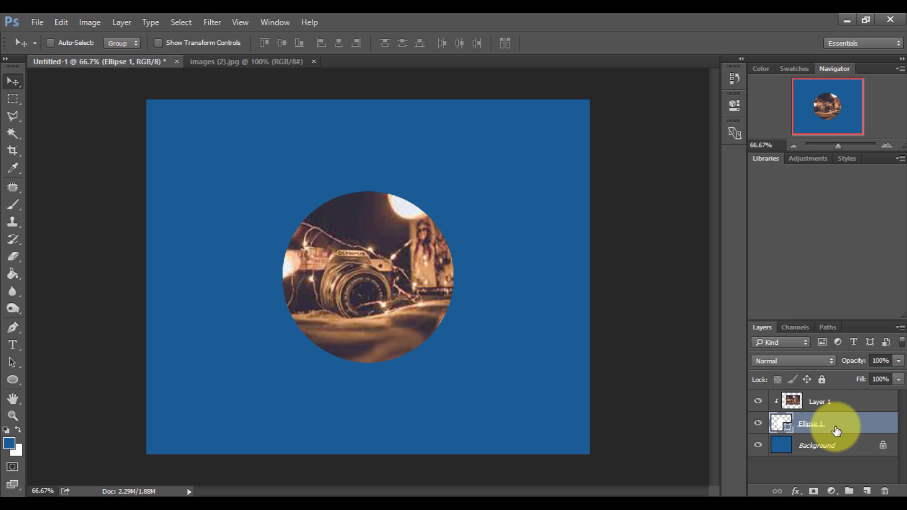
right_click(833, 428)
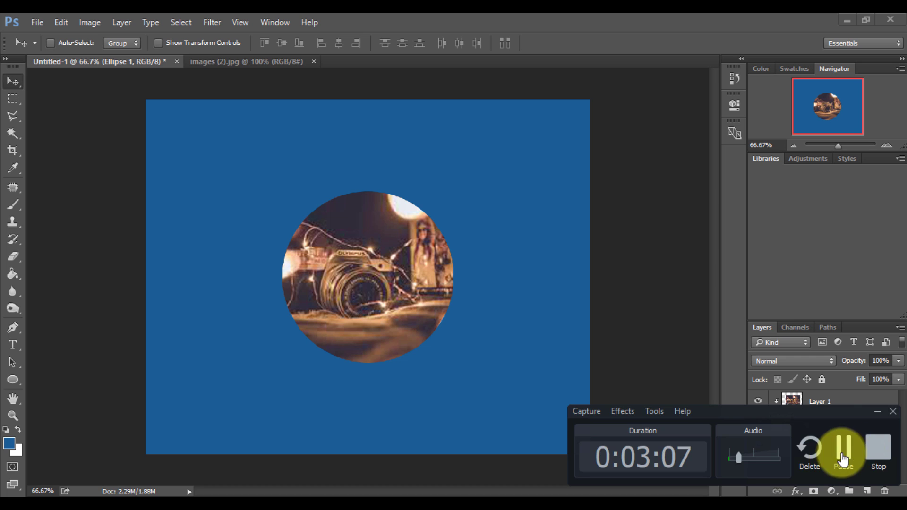
Add a 16 px inside Stroke at 17% opacity to Ellipse 1
right_click(803, 425)
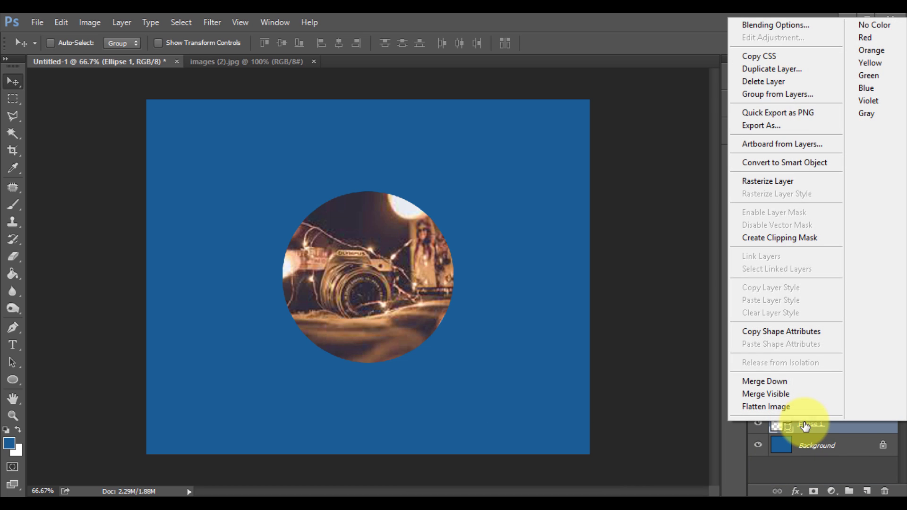
left_click(784, 22)
left_click_drag(426, 39, 601, 19)
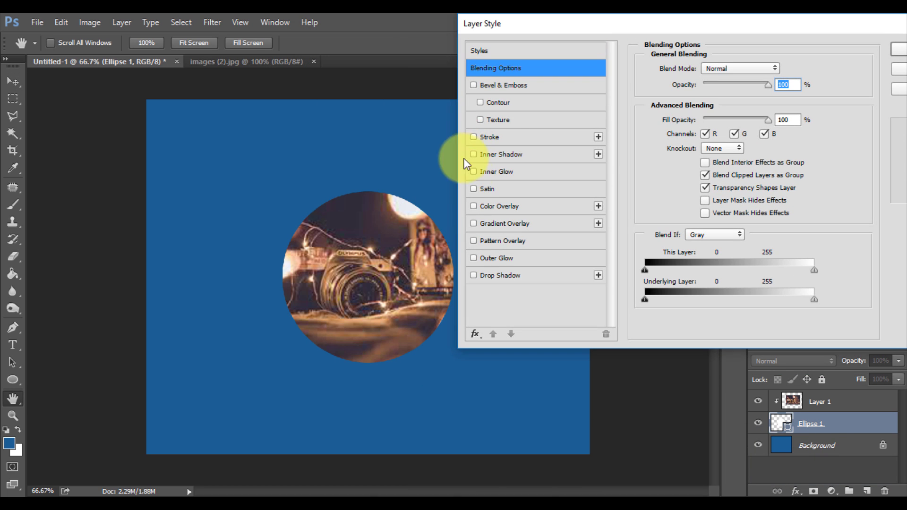
left_click(491, 137)
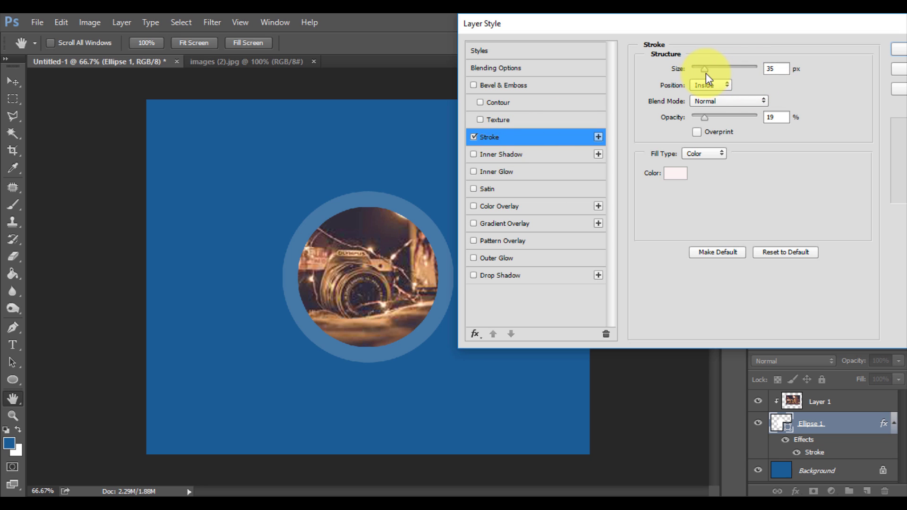
mouse_move(706, 74)
left_mouse_down()
mouse_move(737, 73)
mouse_move(704, 74)
left_mouse_up()
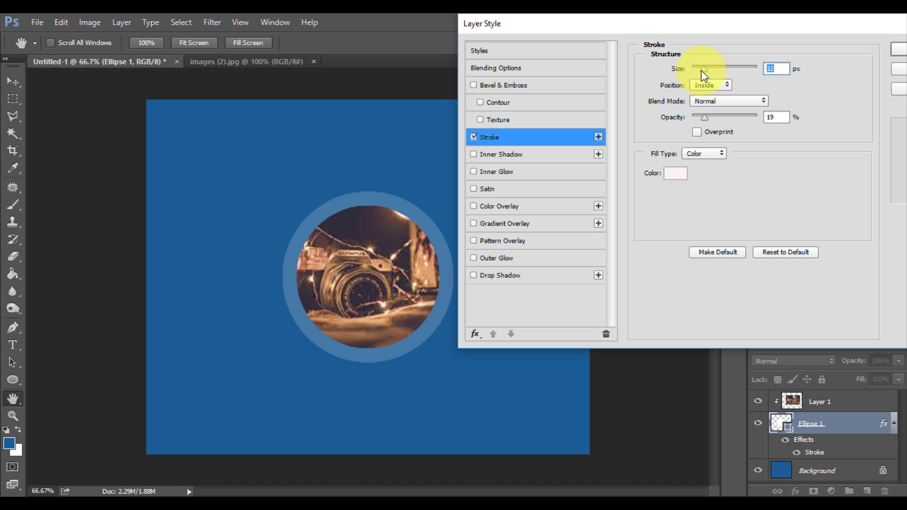
left_click_drag(700, 70, 699, 67)
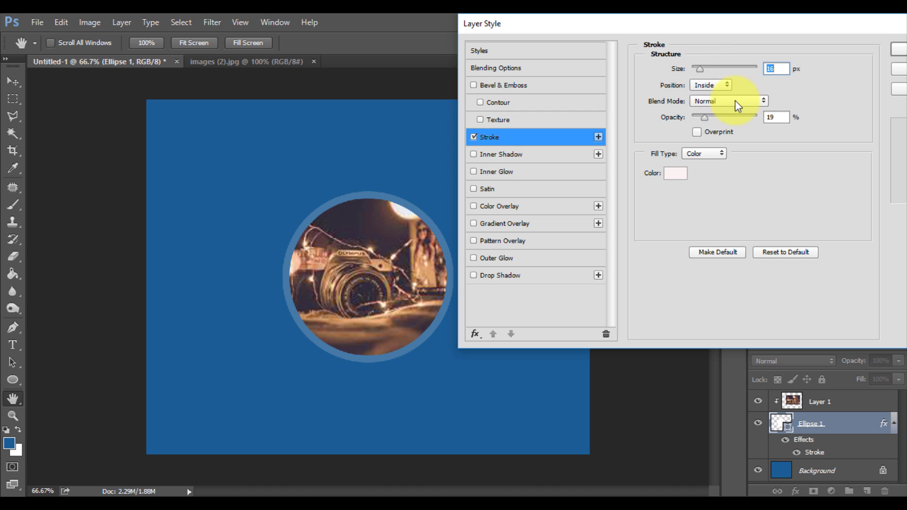
left_click_drag(702, 118, 704, 118)
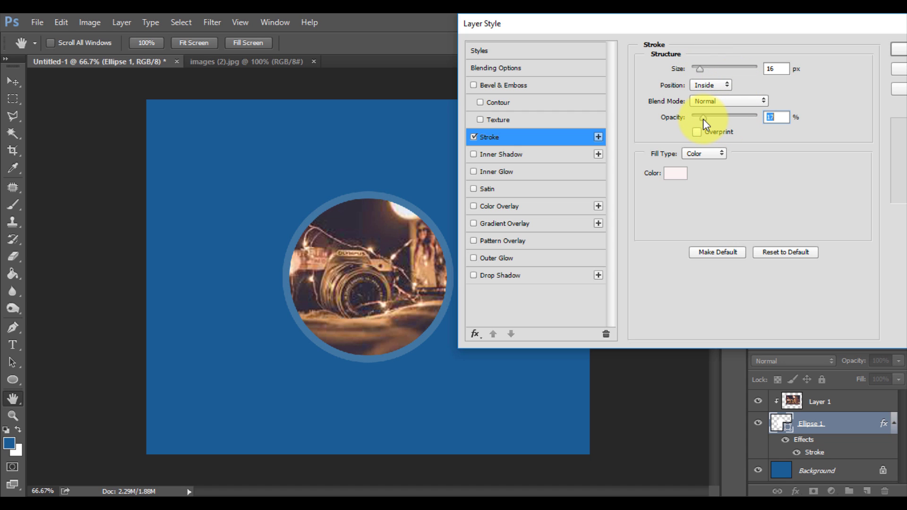
Set the stroke colour to near-white fffdfd and apply the layer style
left_click(675, 174)
left_click_drag(340, 146, 283, 127)
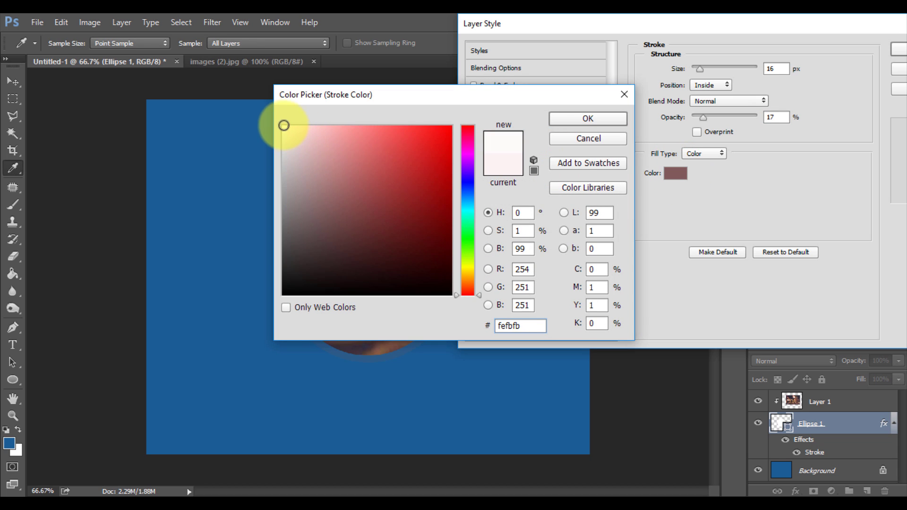
left_click(606, 121)
left_click(900, 49)
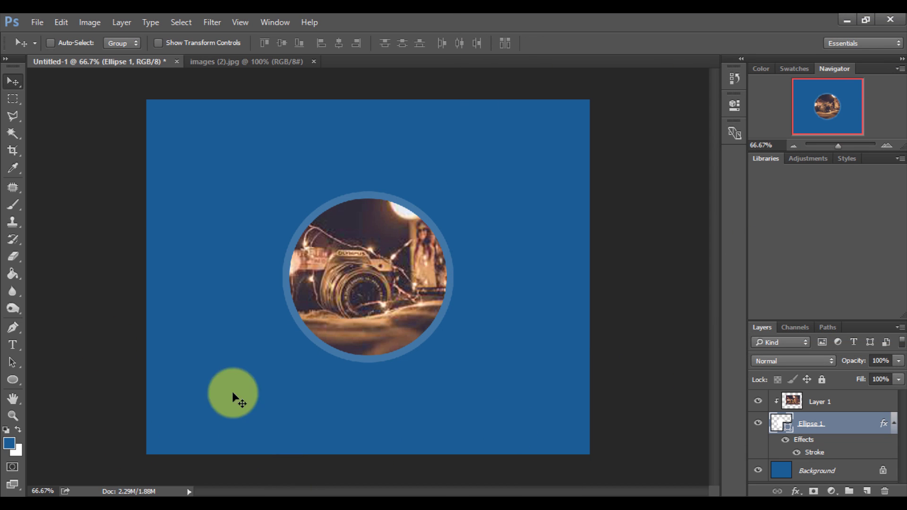
Create a second new blank document, Untitled-2
left_click(34, 23)
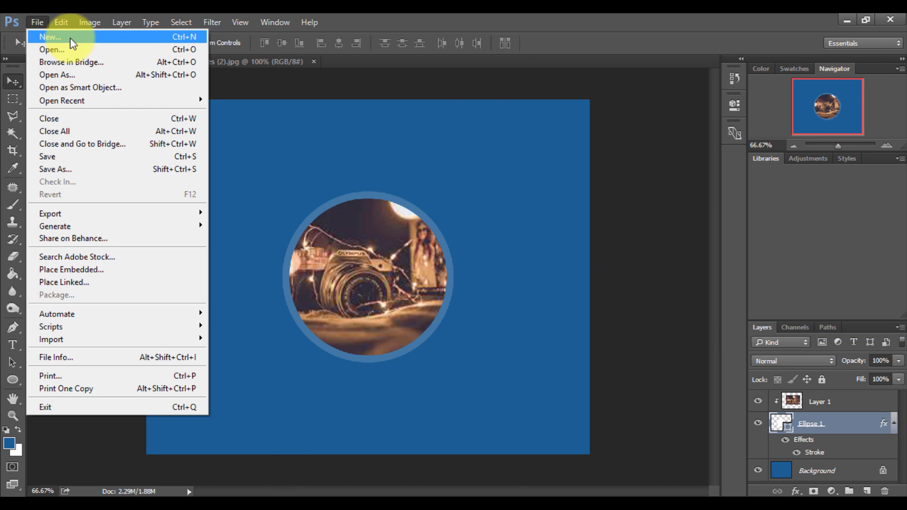
left_click(70, 35)
left_click(575, 118)
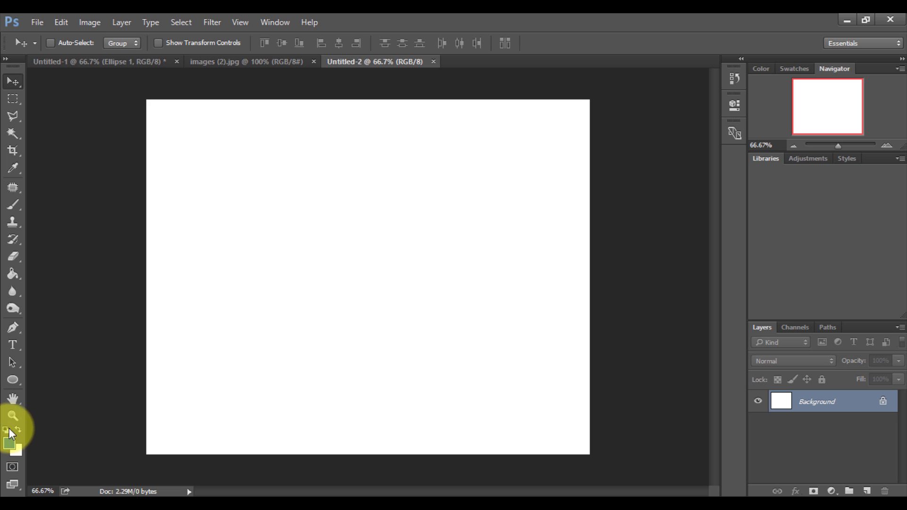
Fill the Untitled-2 canvas with the purple 7616a8
left_click(14, 284)
left_click(10, 441)
left_click(429, 183)
left_click(471, 160)
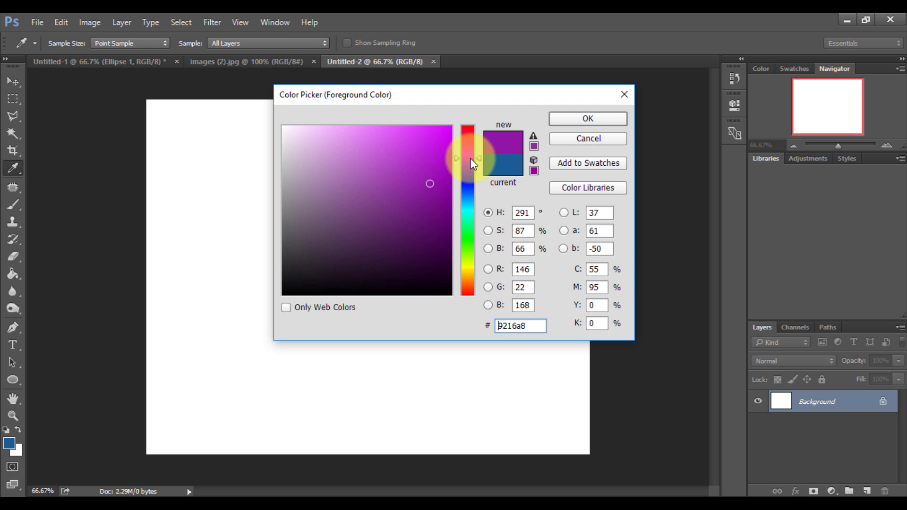
left_click_drag(469, 164, 468, 164)
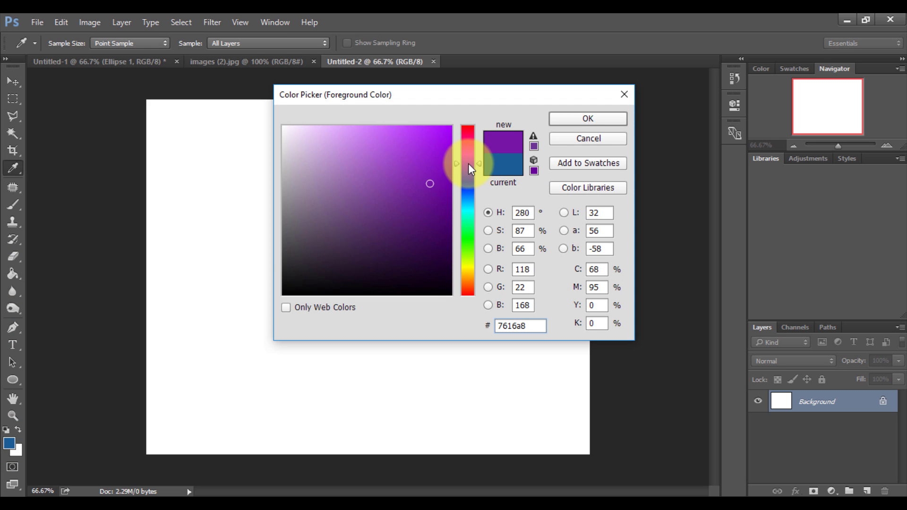
left_click(427, 187)
left_click(587, 118)
left_click(273, 375)
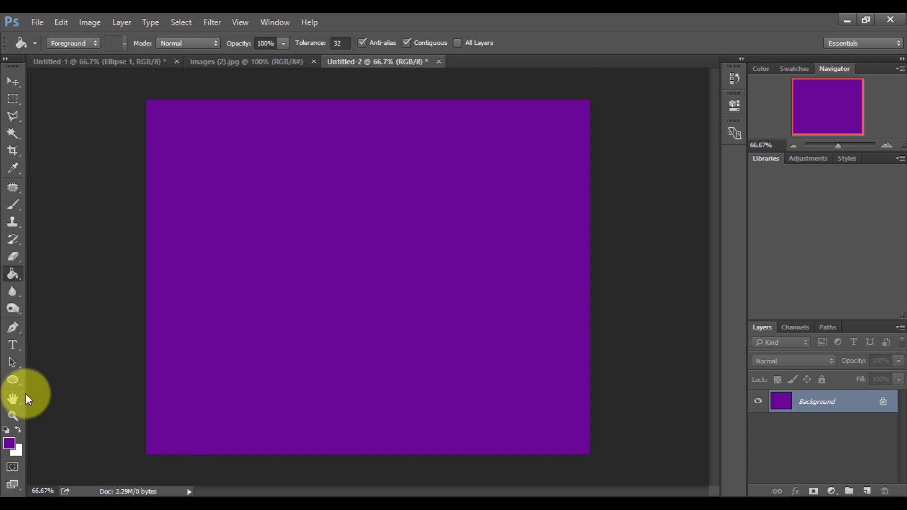
left_click(25, 378)
Draw a white, stroke-less 385 × 363 px rectangle in the lower right
left_click(69, 376)
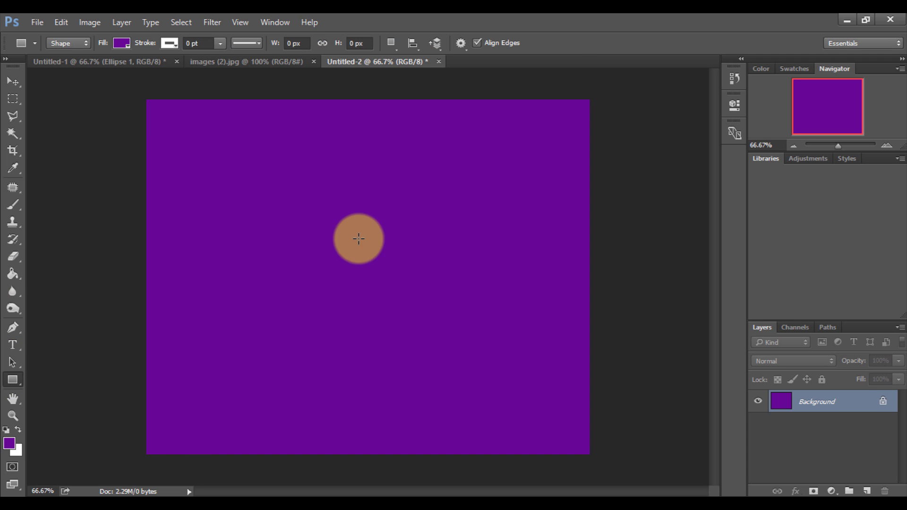
right_click(411, 283)
left_click(371, 236)
left_click_drag(372, 235, 527, 382)
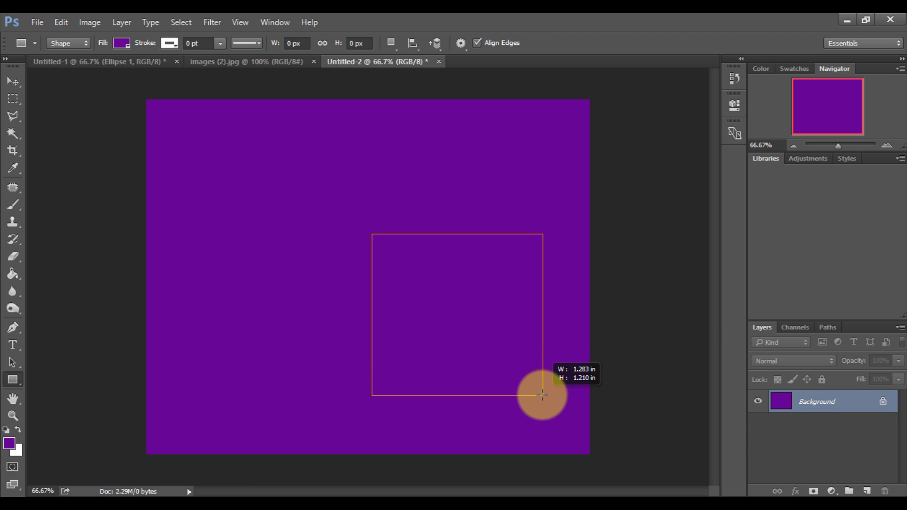
left_click_drag(527, 382, 542, 395)
left_click(163, 46)
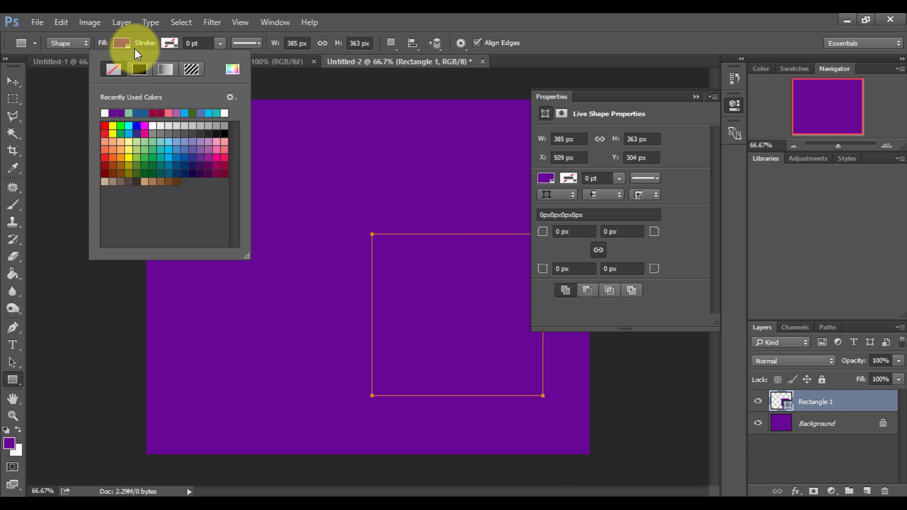
left_click(113, 69)
left_click(57, 113)
left_click(696, 96)
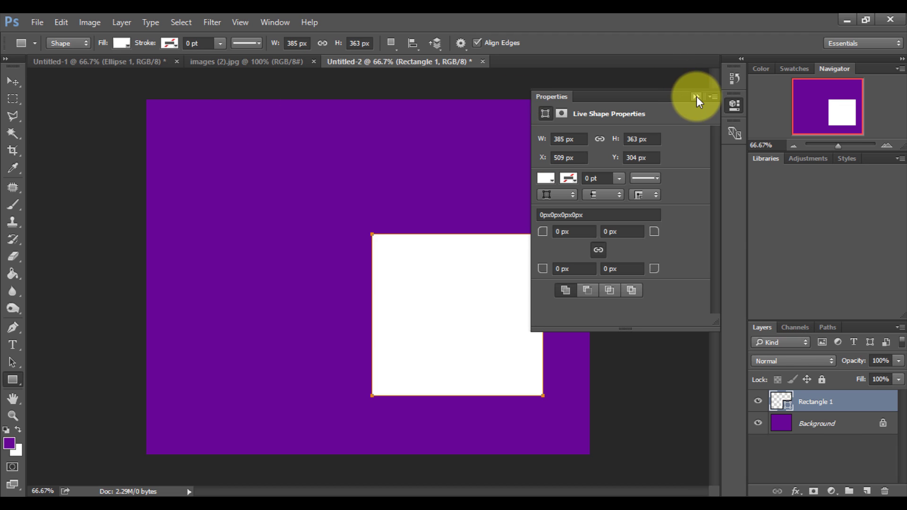
Duplicate it as Rectangle 1 copy and recolour the copy light grey
right_click(820, 404)
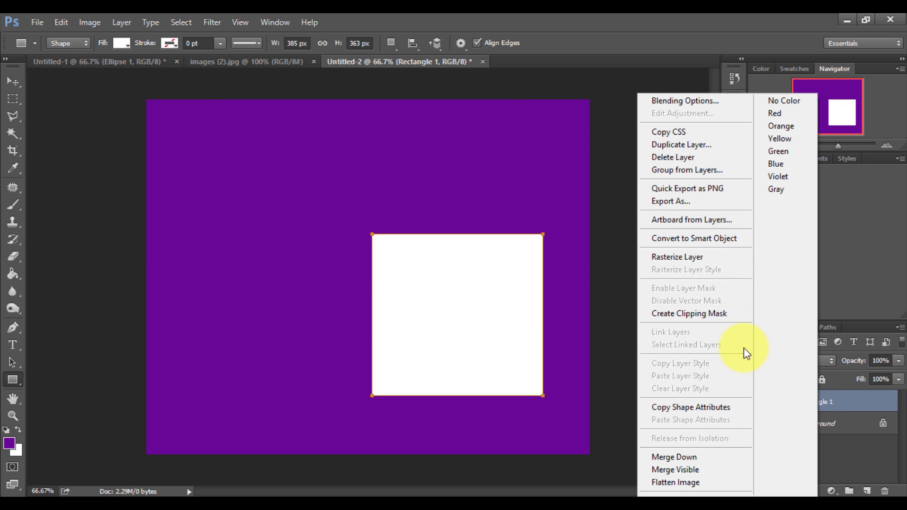
left_click(690, 144)
left_click(570, 162)
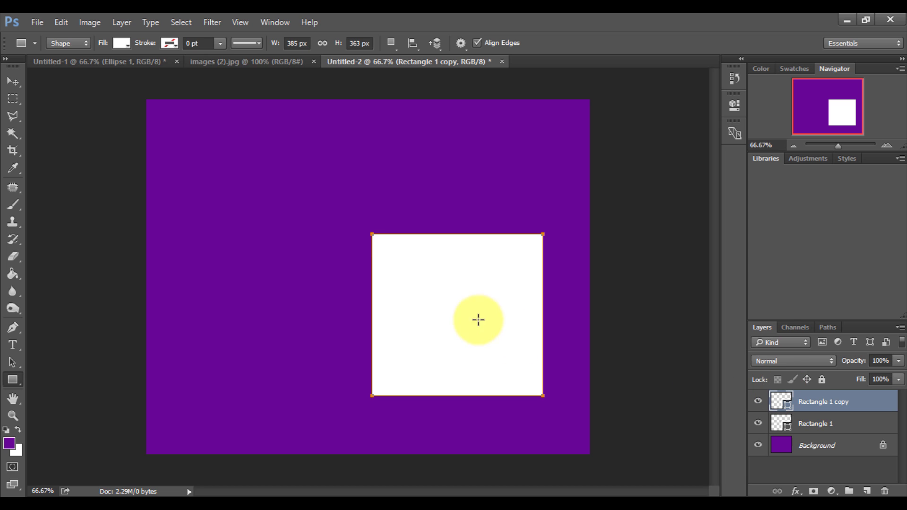
double_click(781, 401)
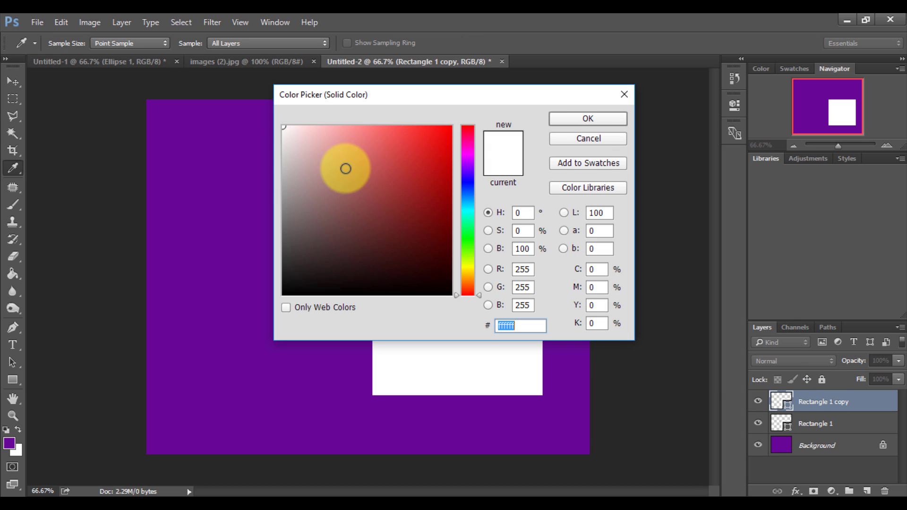
left_click(285, 173)
left_click(588, 119)
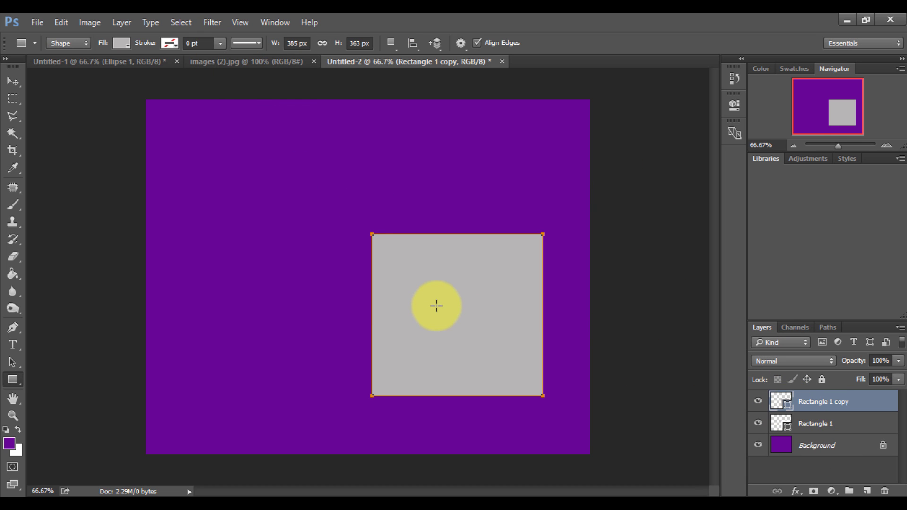
Shrink the grey copy to 357 × 293 px, leaving a wider white bottom border
key("ctrl+t")
left_click_drag(457, 395, 457, 380)
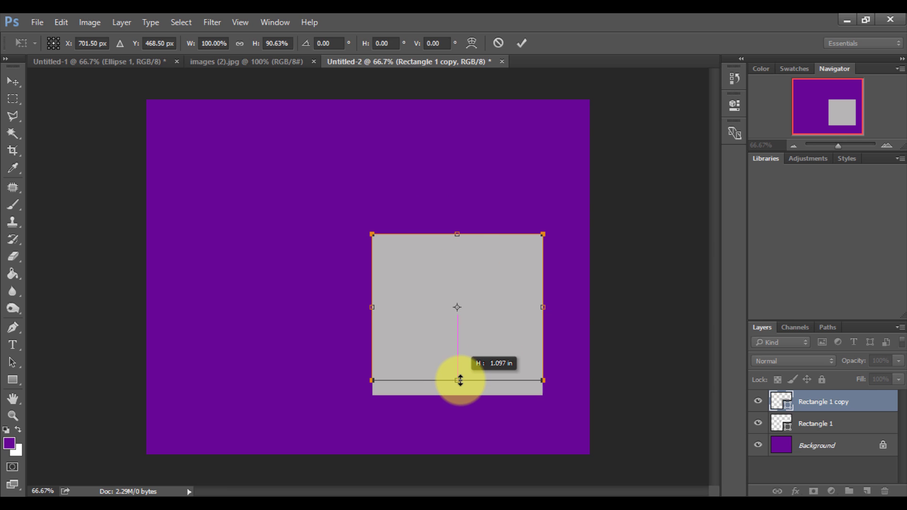
left_click_drag(543, 381, 533, 372)
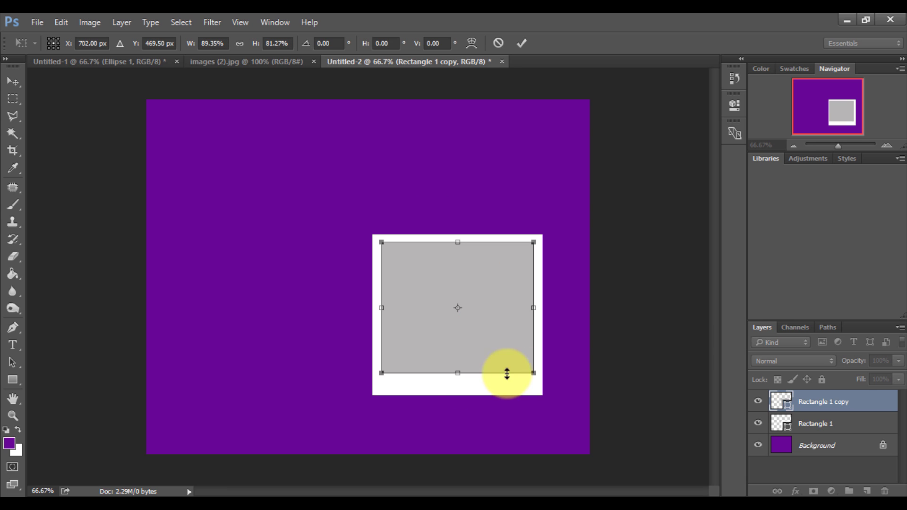
left_click_drag(457, 371, 462, 364)
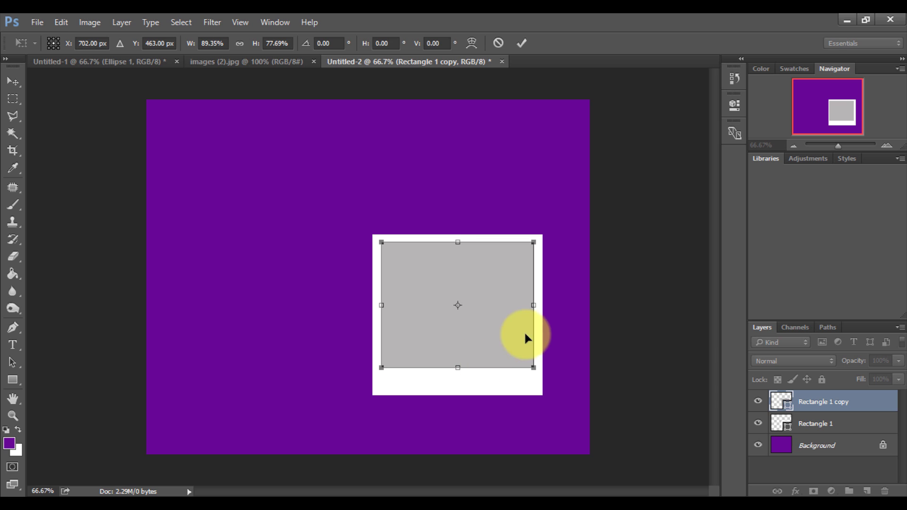
left_click_drag(534, 368, 539, 368)
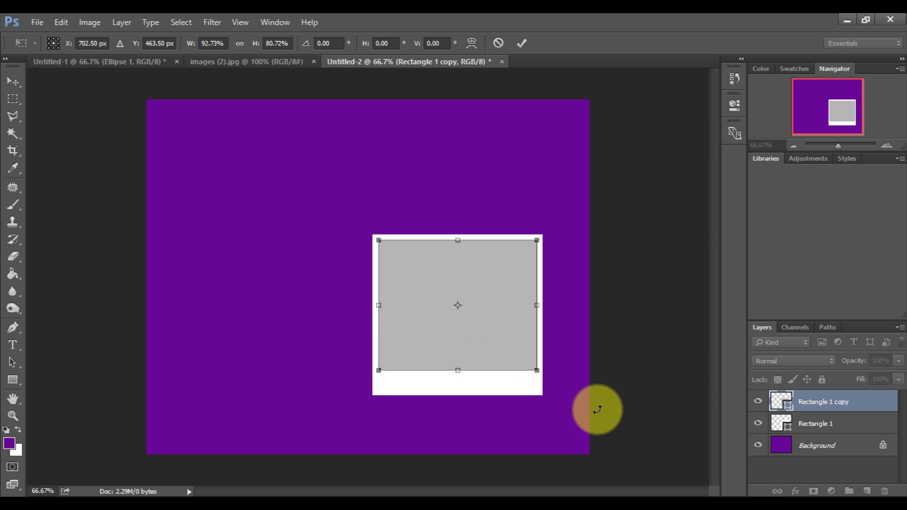
key("Right")
key("Right")
key("Right")
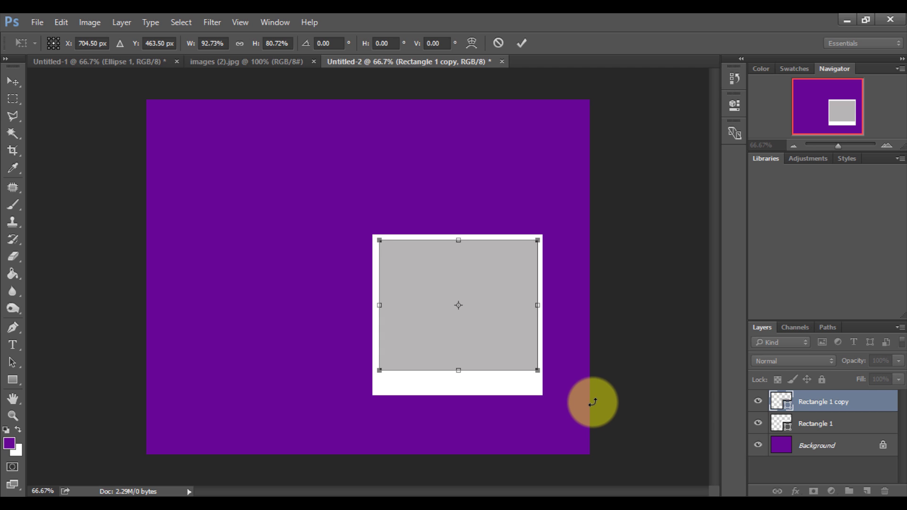
left_click(524, 44)
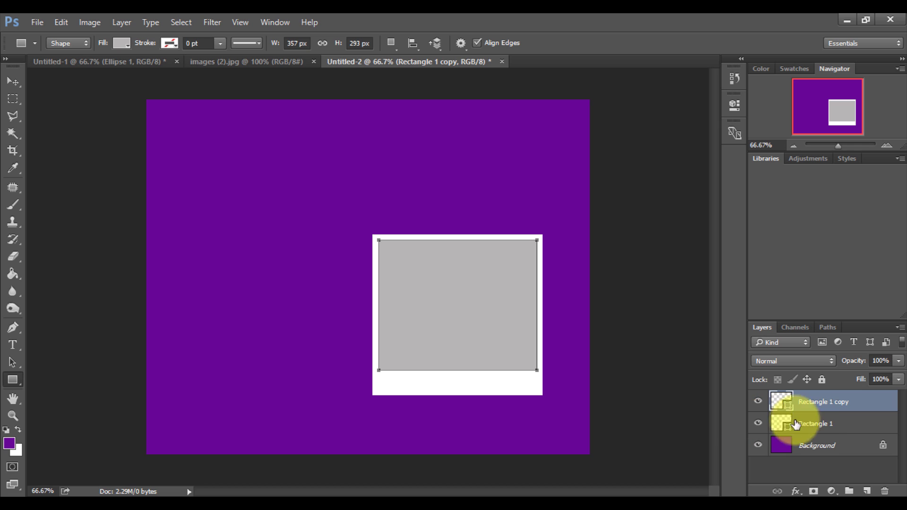
left_click(822, 423)
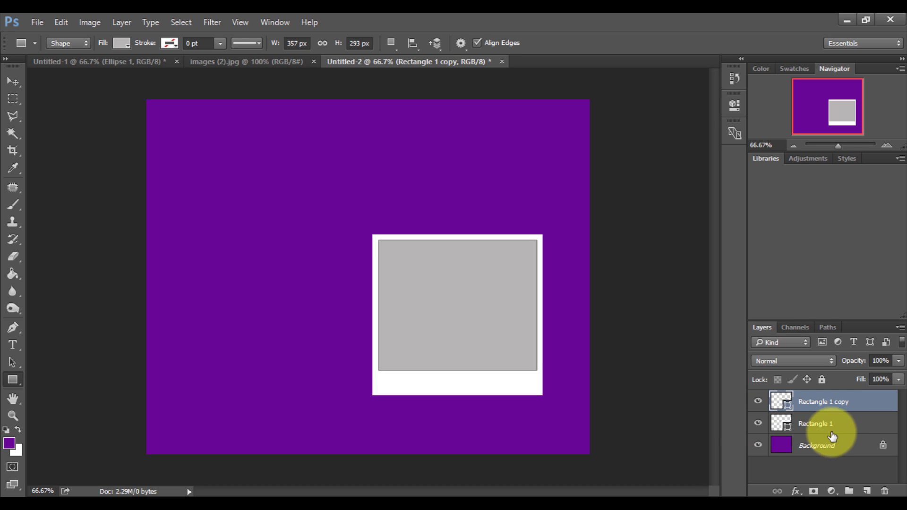
Open download.jpg and drop the smoky camera photo onto the Untitled-2 frame
left_click(33, 21)
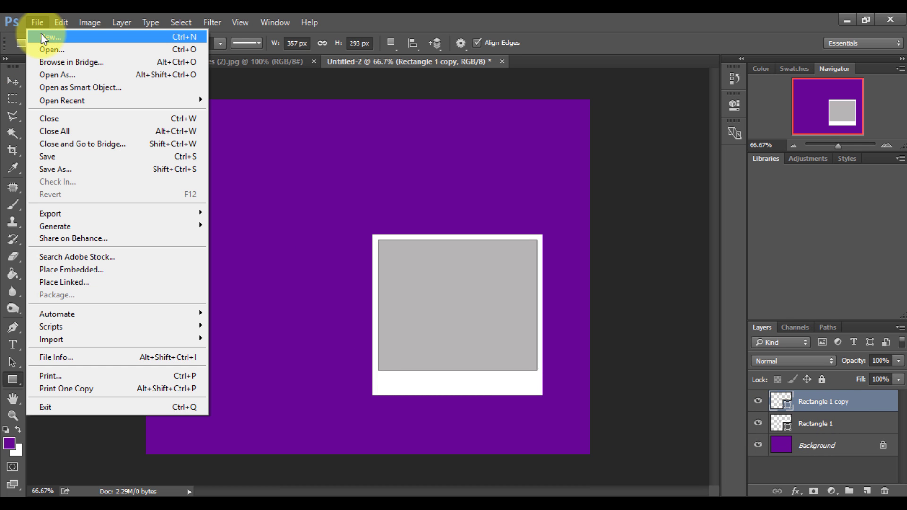
left_click(47, 49)
scroll(242, 189, "down", 5)
left_click(314, 144)
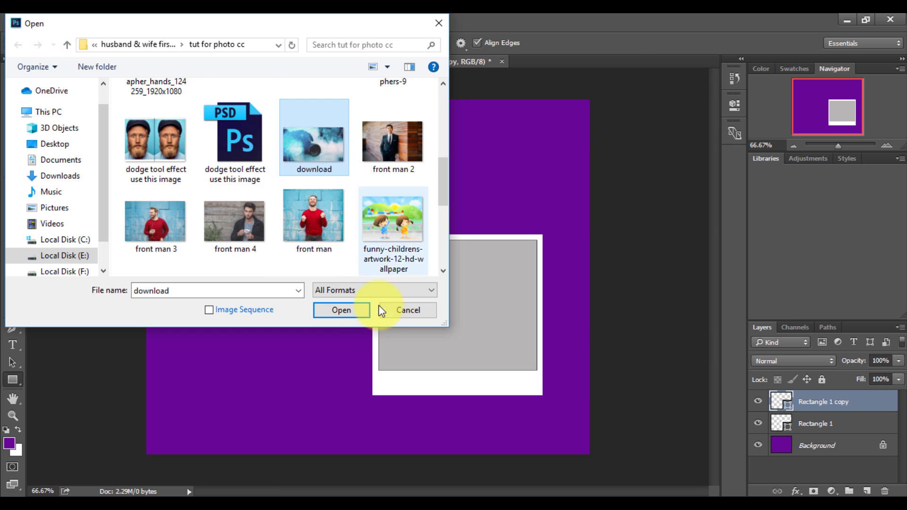
left_click(367, 309)
left_click(14, 81)
left_click_drag(424, 240, 424, 248)
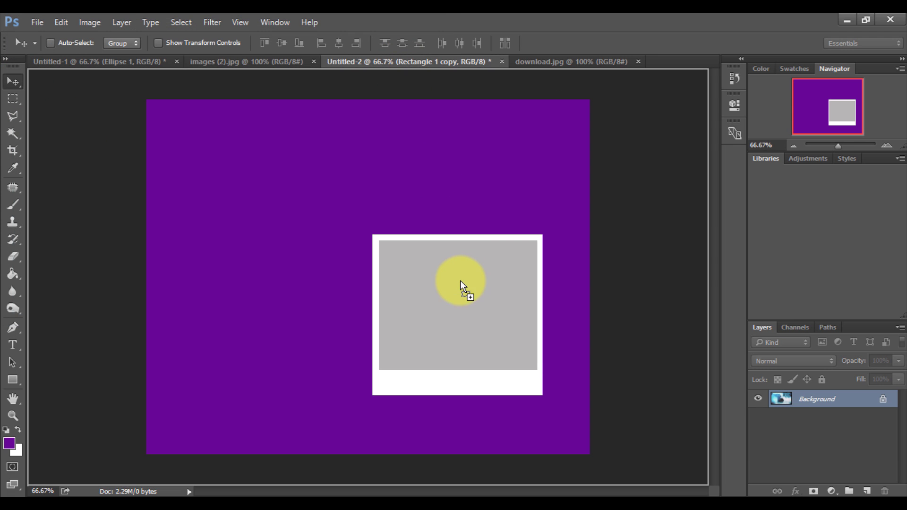
left_click_drag(401, 67, 461, 304)
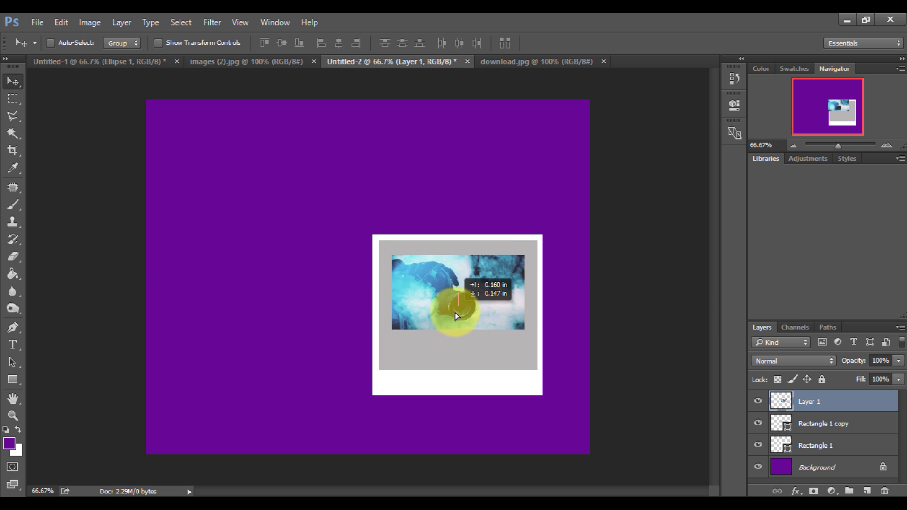
Enlarge the photo over the grey area and clip it to the frame
left_click(184, 43)
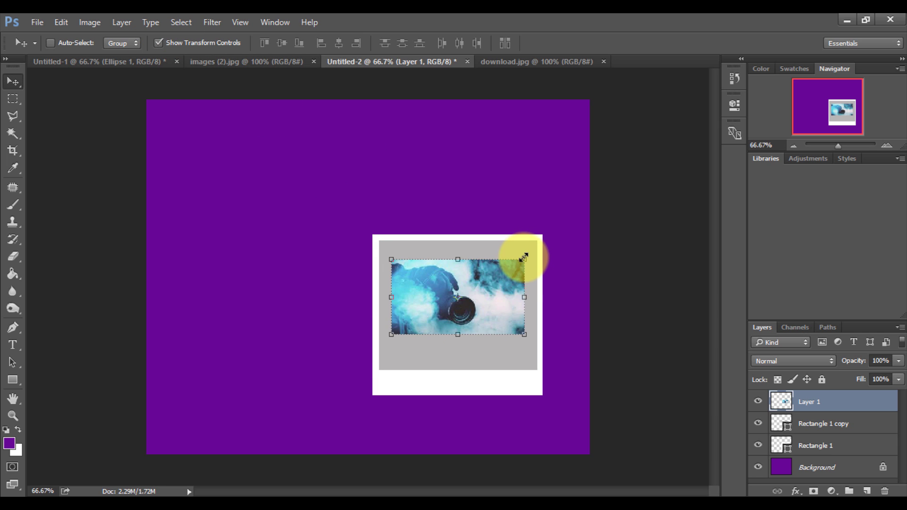
left_click_drag(532, 254, 595, 220)
key("Return")
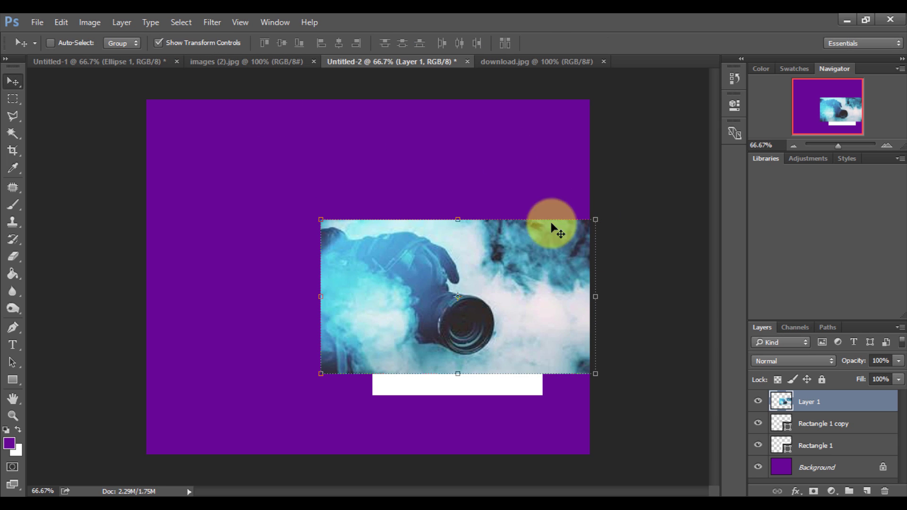
right_click(812, 400)
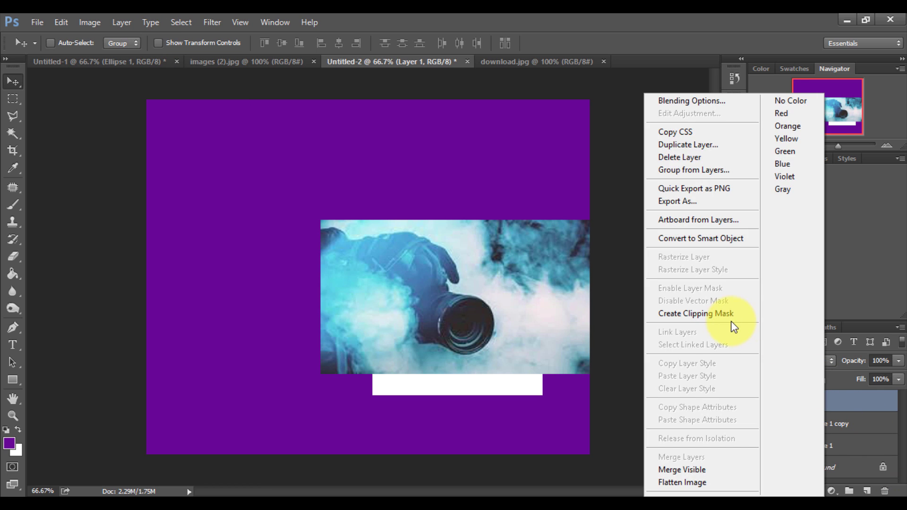
left_click(688, 326)
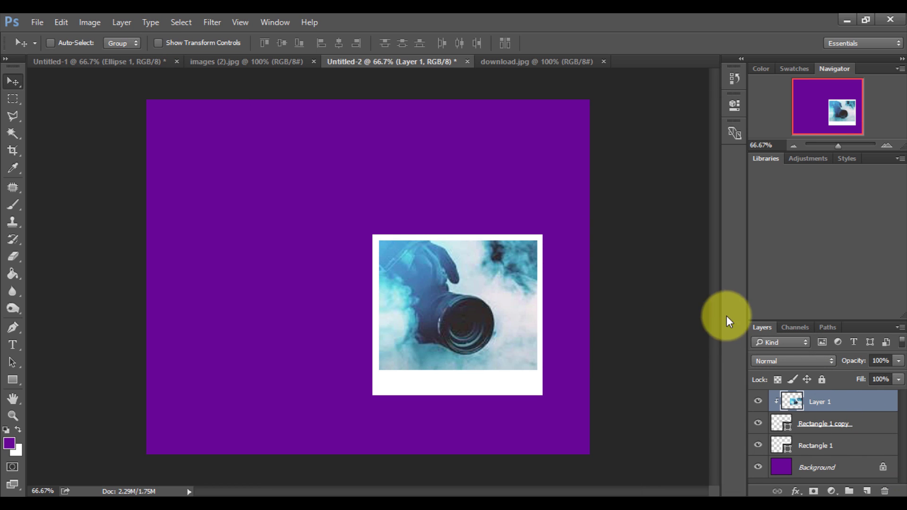
Nudge the camera photo (Layer 1) slightly right inside its frame
left_click(158, 43)
key("shift+Right")
key("shift+Right")
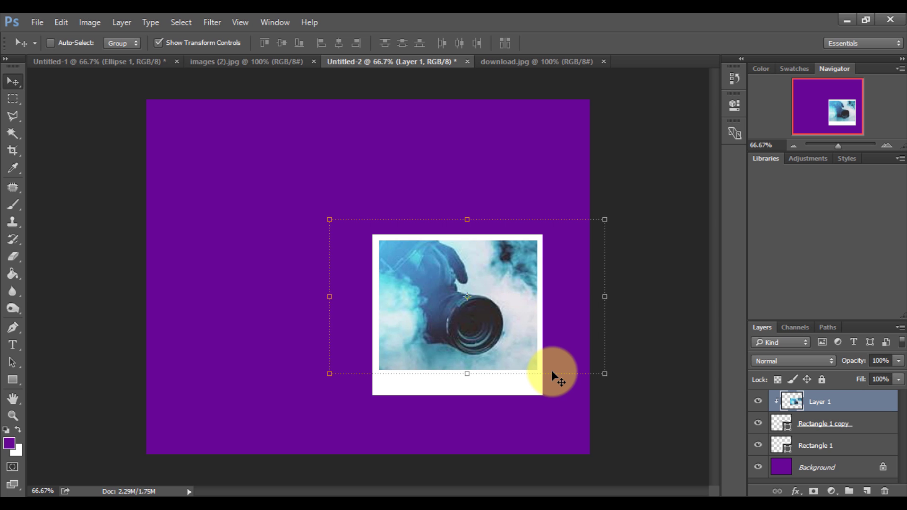
key("shift+Right")
key("shift+Right")
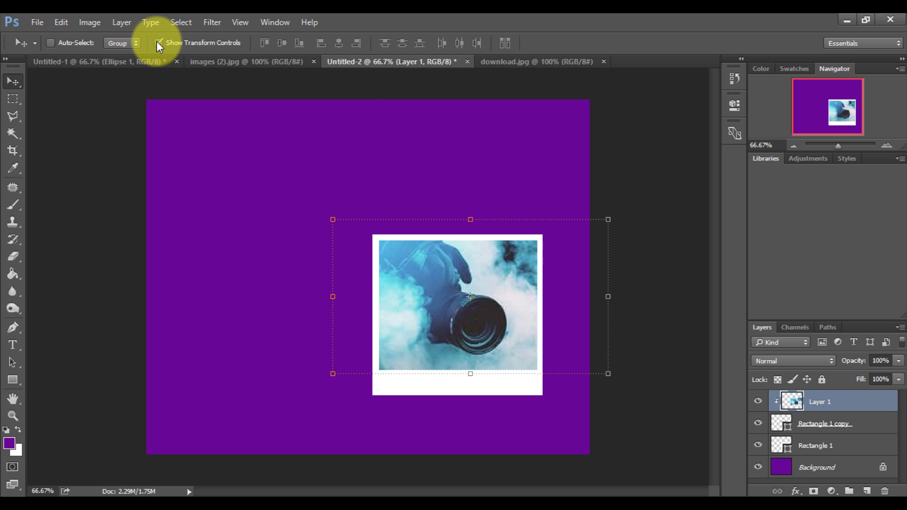
left_click(159, 42)
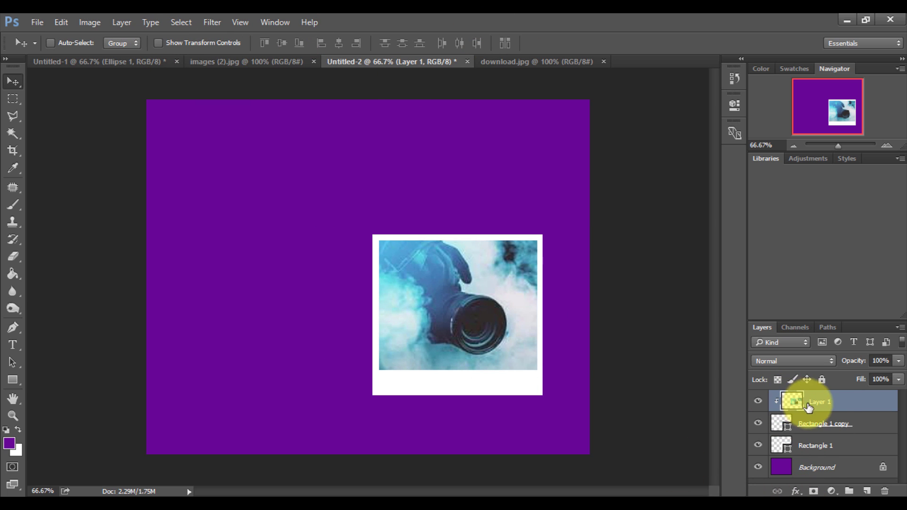
Group the photo, Rectangle 1 copy and Rectangle 1 into Group 1
left_click(852, 423, "shift")
left_click(850, 444, "shift")
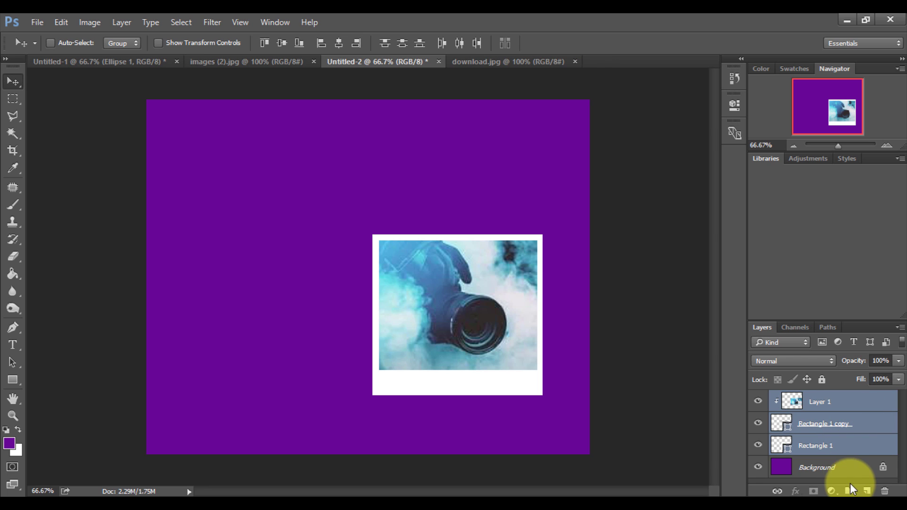
left_click_drag(850, 444, 848, 491)
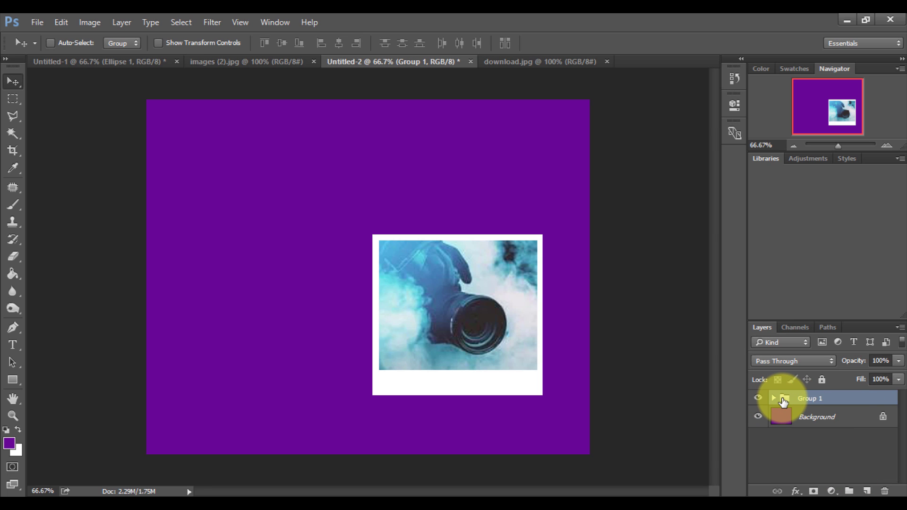
Give Group 1 a Multiply drop shadow: 46% opacity, 12 px distance, 2% spread
double_click(811, 402)
left_click_drag(475, 71, 755, 27)
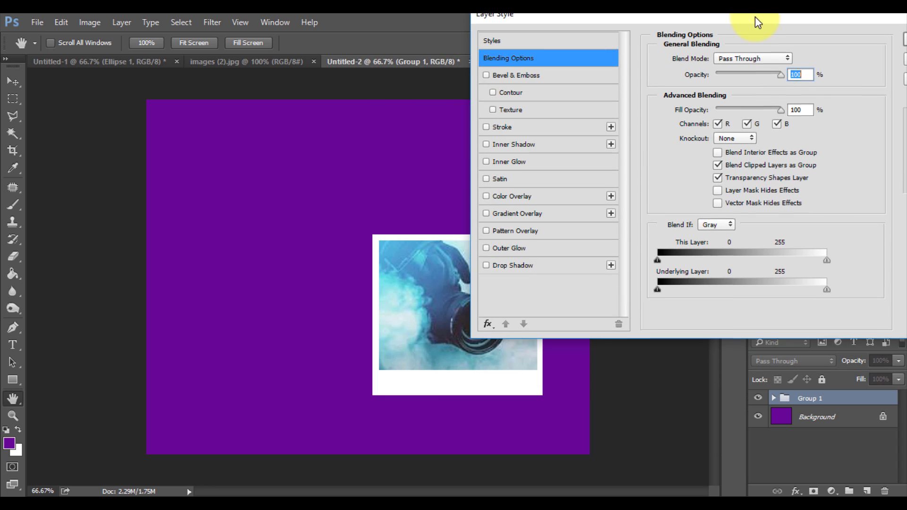
left_click(508, 275)
left_click(766, 71)
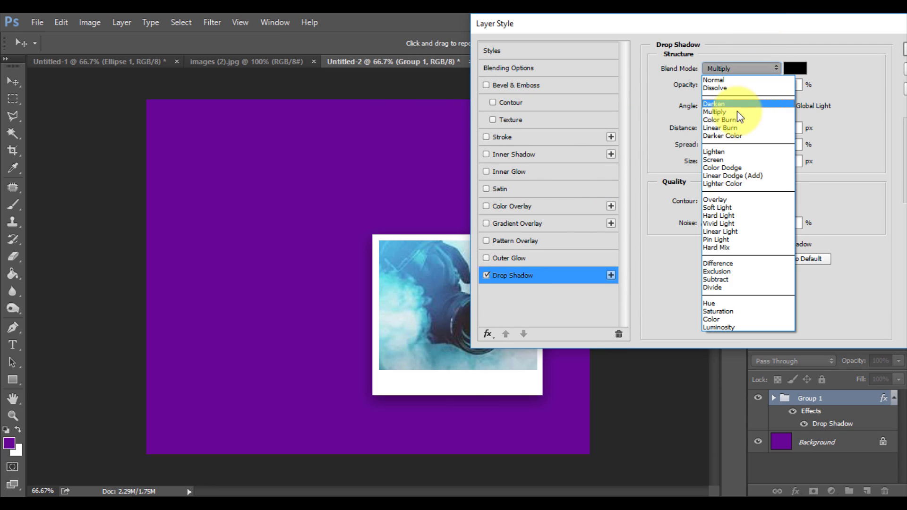
left_click(736, 112)
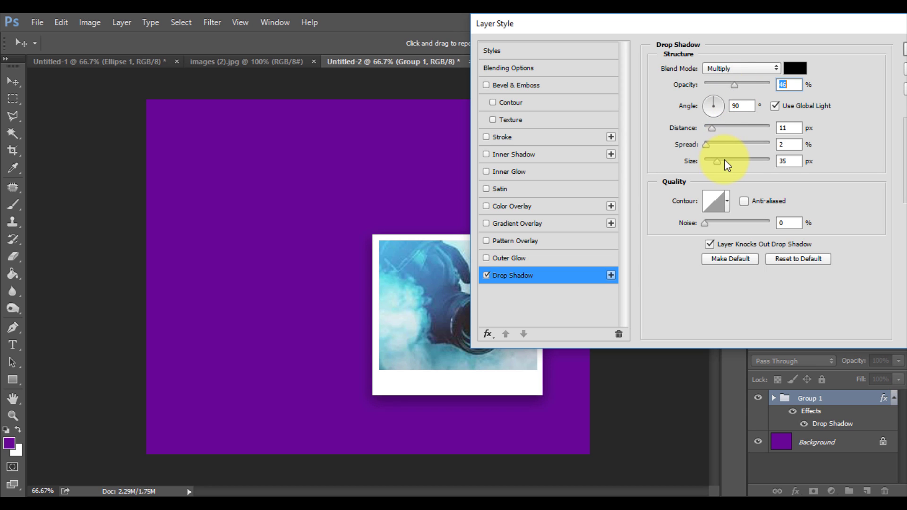
mouse_move(711, 126)
left_mouse_down()
mouse_move(726, 123)
mouse_move(714, 125)
mouse_move(705, 151)
mouse_move(759, 165)
left_mouse_up()
left_click_drag(764, 33, 693, 33)
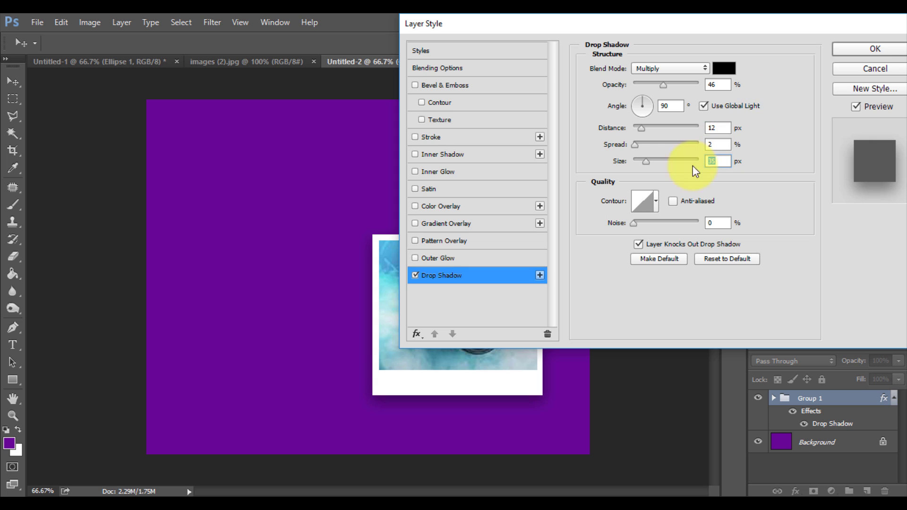
left_click(858, 49)
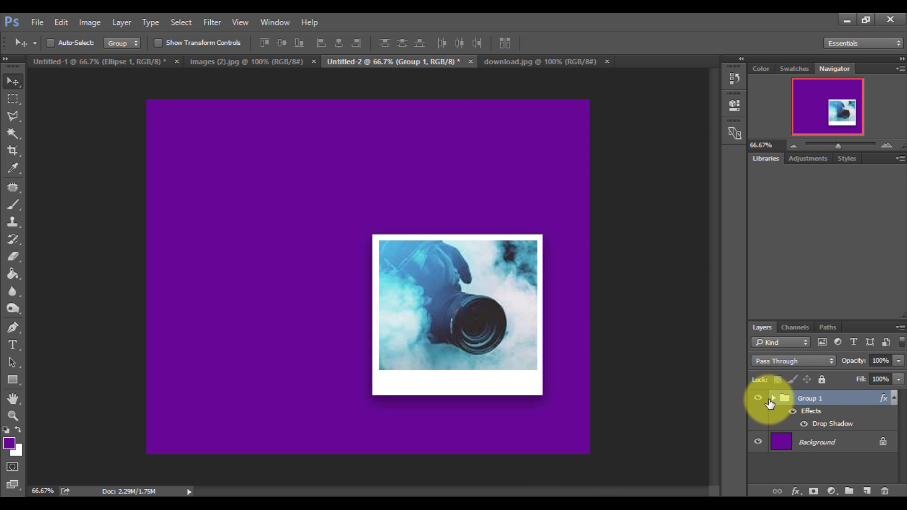
Duplicate Group 1 twice, creating Group 1 copy and Group 1 copy 2
left_click(893, 398)
right_click(839, 399)
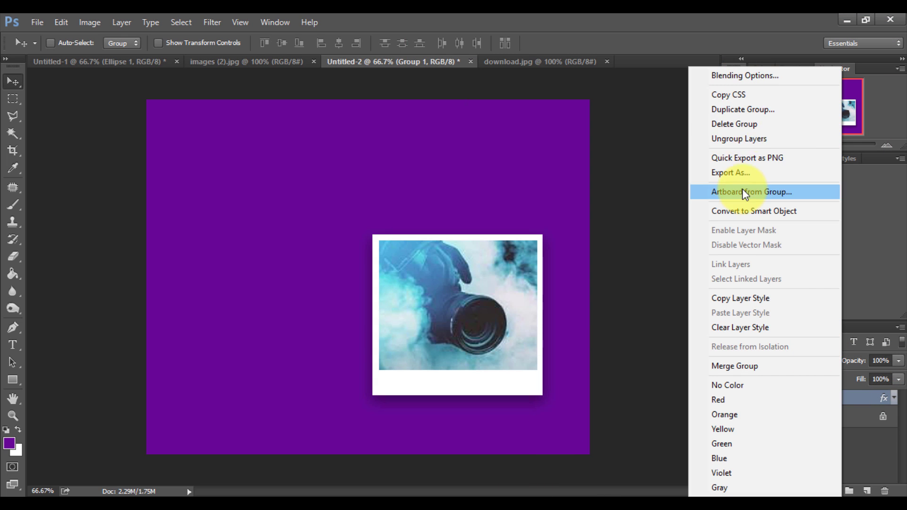
left_click(758, 114)
key("Return")
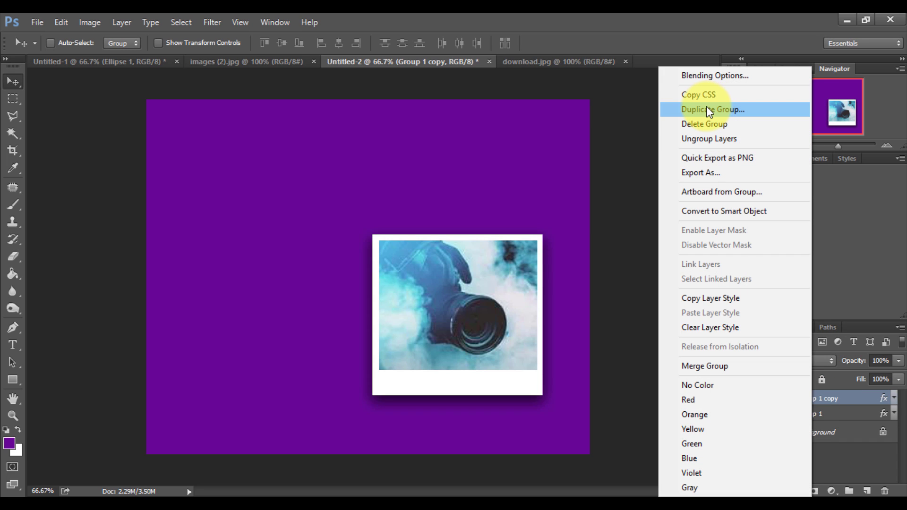
left_click(708, 110)
left_click(573, 160)
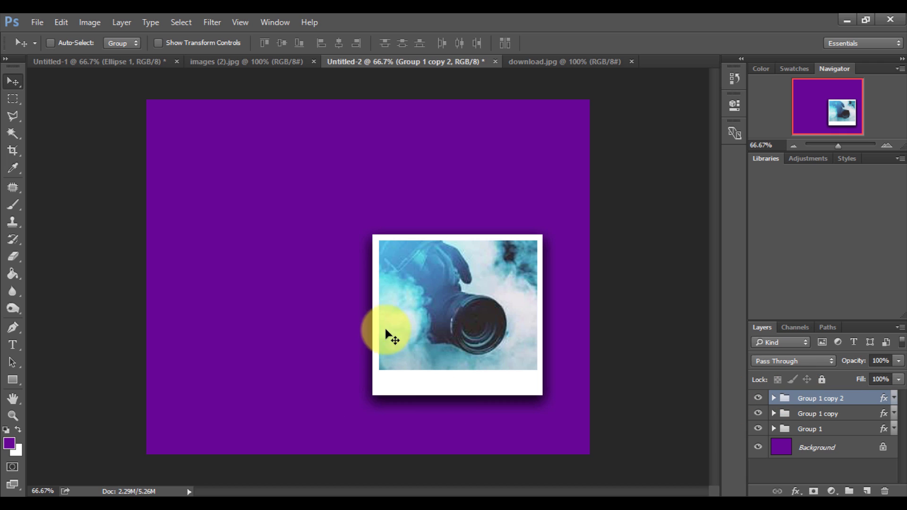
Move the polaroid copies to the top centre and lower left of the canvas
left_click_drag(410, 333, 293, 202)
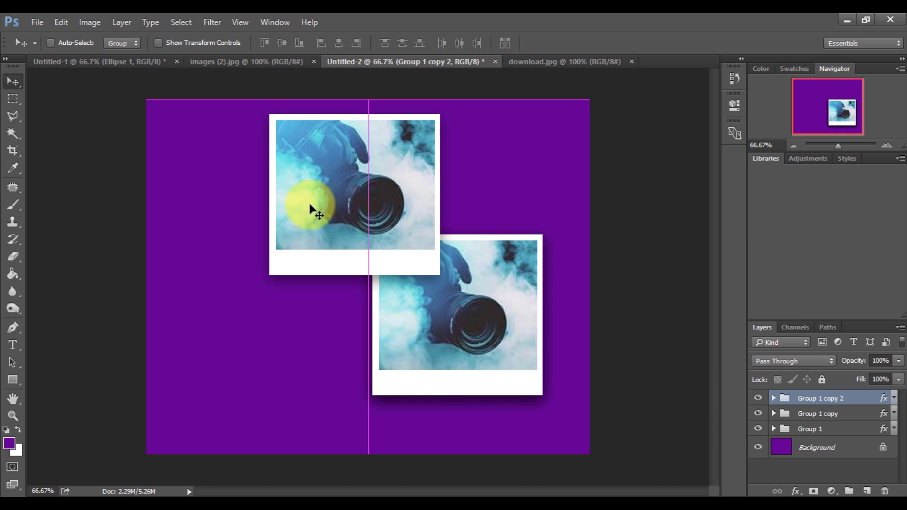
left_click(824, 415)
left_click_drag(449, 378, 245, 356)
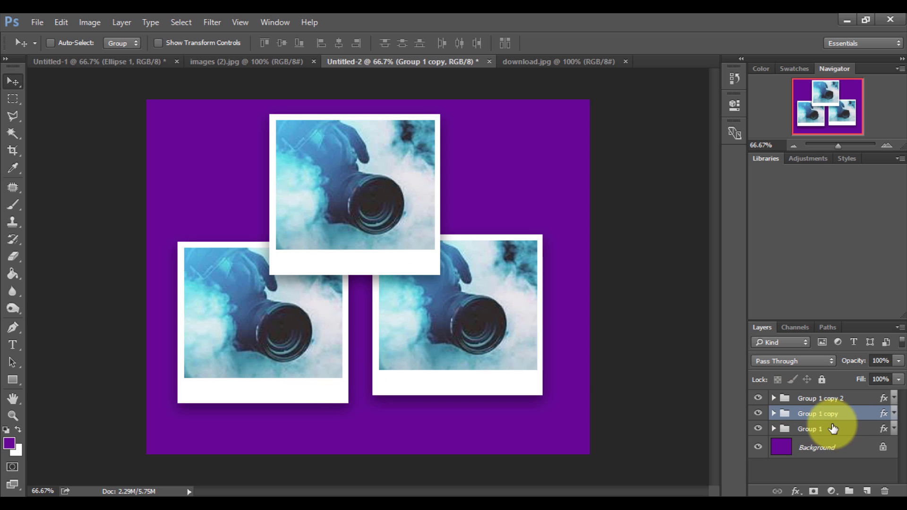
left_click(814, 429)
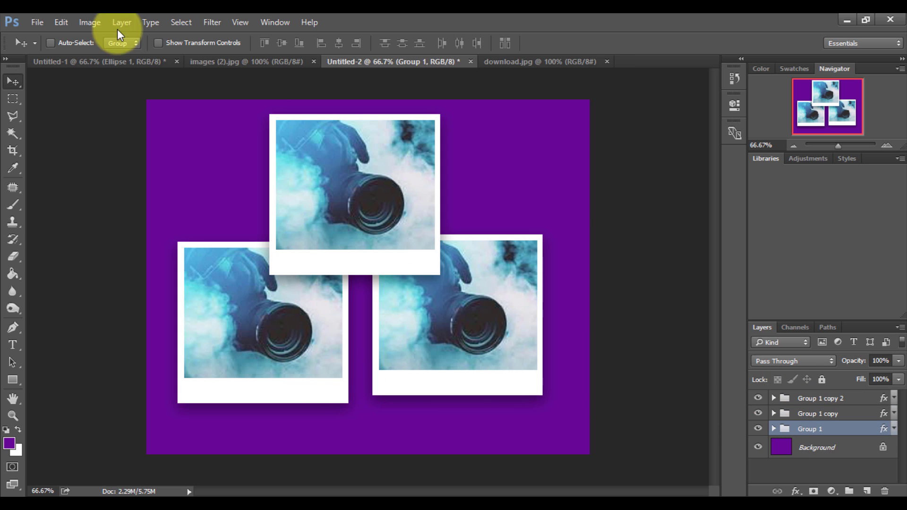
left_click(158, 44)
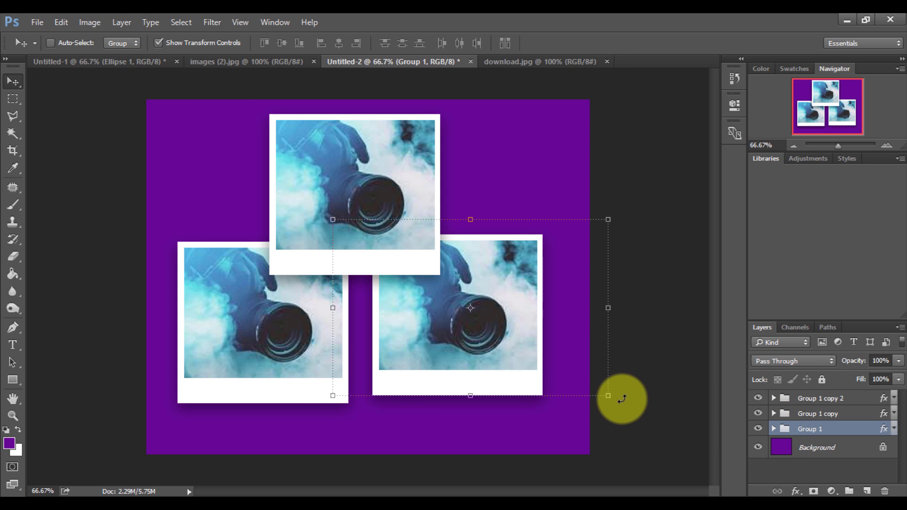
double_click(811, 429)
left_click(446, 390)
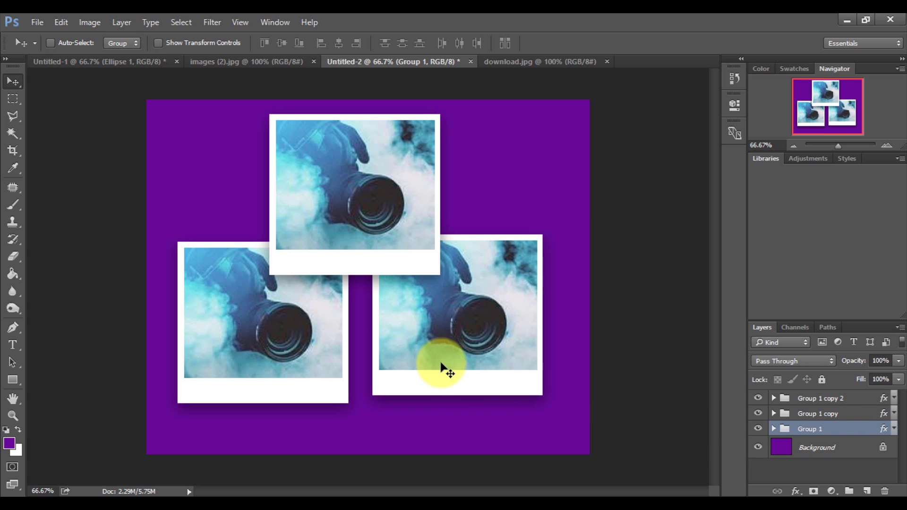
Rotate the right polaroid (Group 1) about 6.5° clockwise and nudge it down-left
key("ctrl+t")
left_click_drag(631, 410, 621, 423)
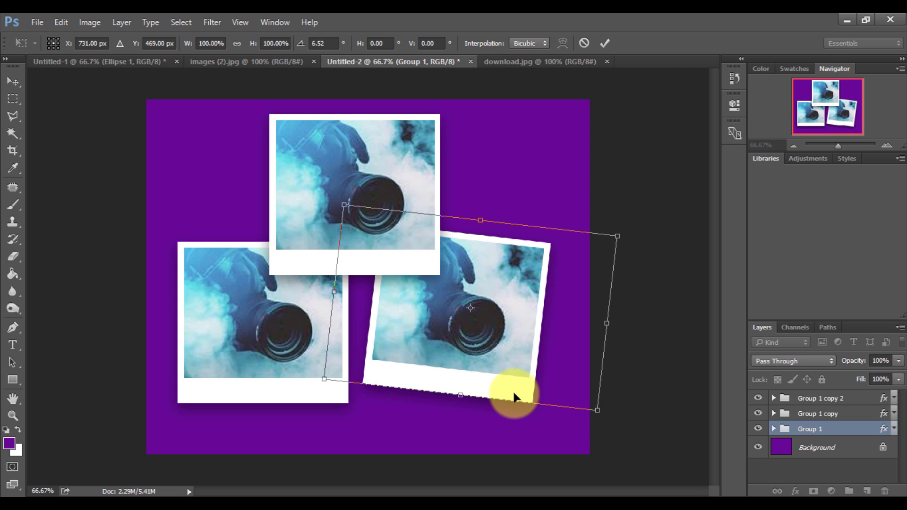
key("Left")
key("Left")
key("Left")
key("Left")
key("Left")
key("Left")
key("Left")
key("Left")
key("Left")
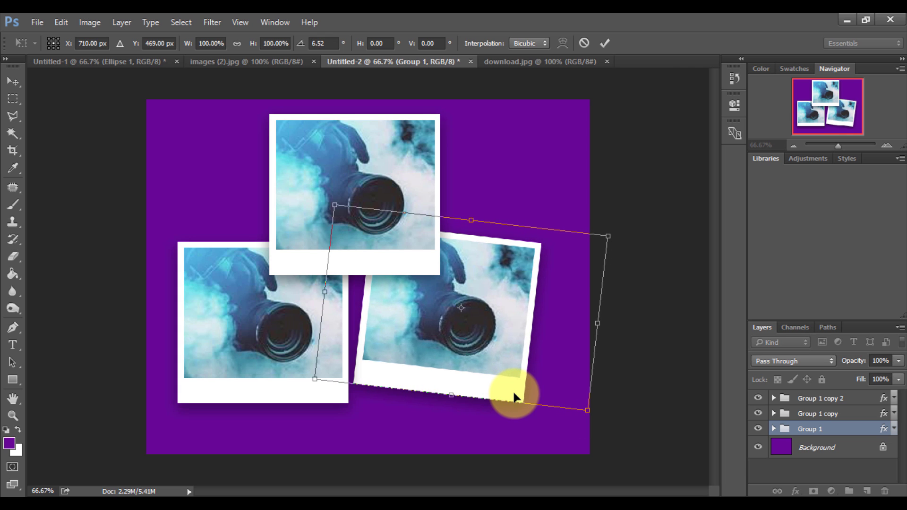
key("Left")
key("Left")
key("Left")
key("Down")
key("Down")
key("Down")
key("Down")
key("Down")
key("Down")
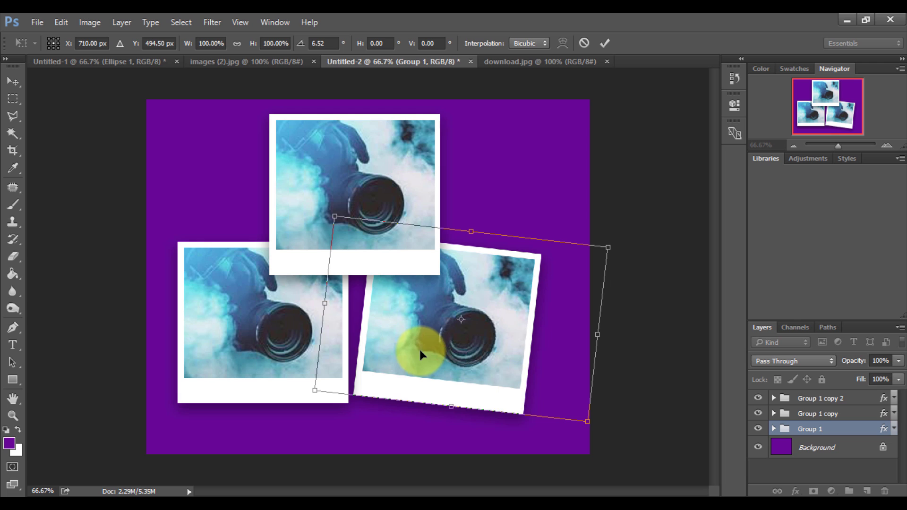
key("Return")
Rotate the lower-left polaroid (Group 1 copy) about 9° clockwise
left_click(820, 398)
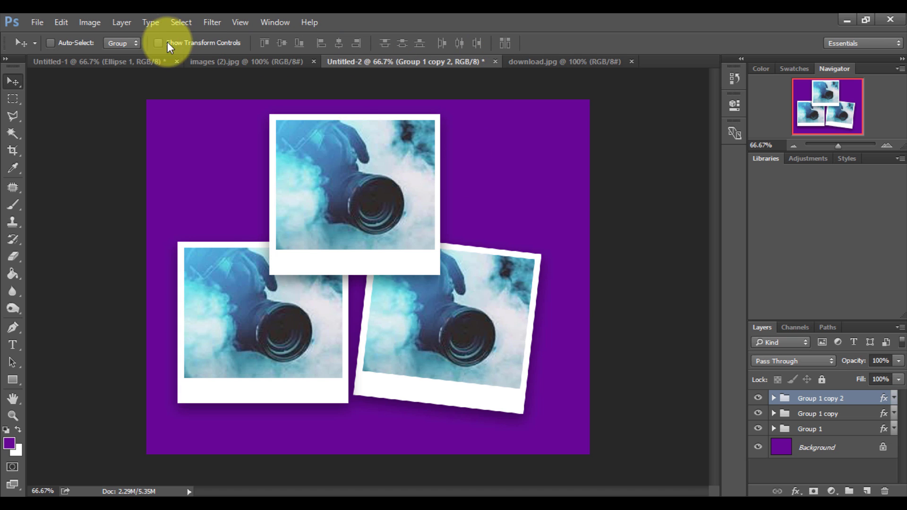
left_click(856, 414)
key("ctrl+t")
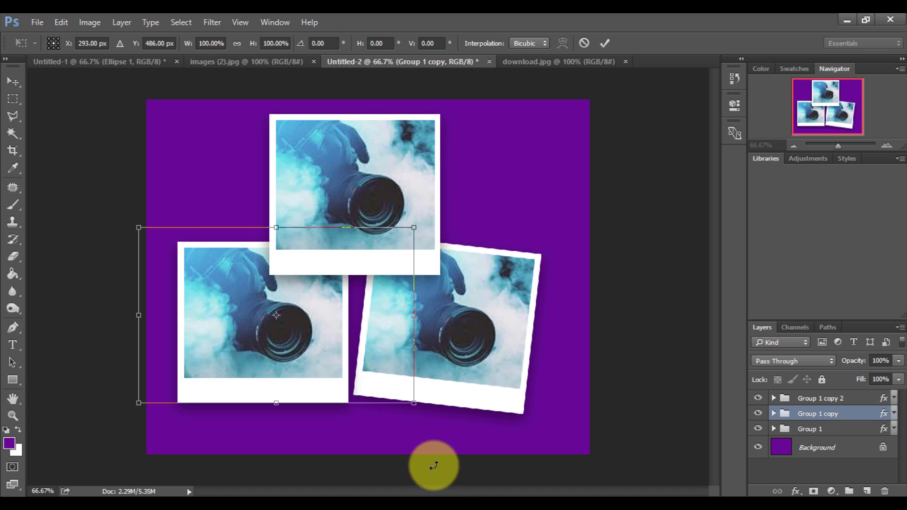
left_click_drag(121, 405, 141, 419)
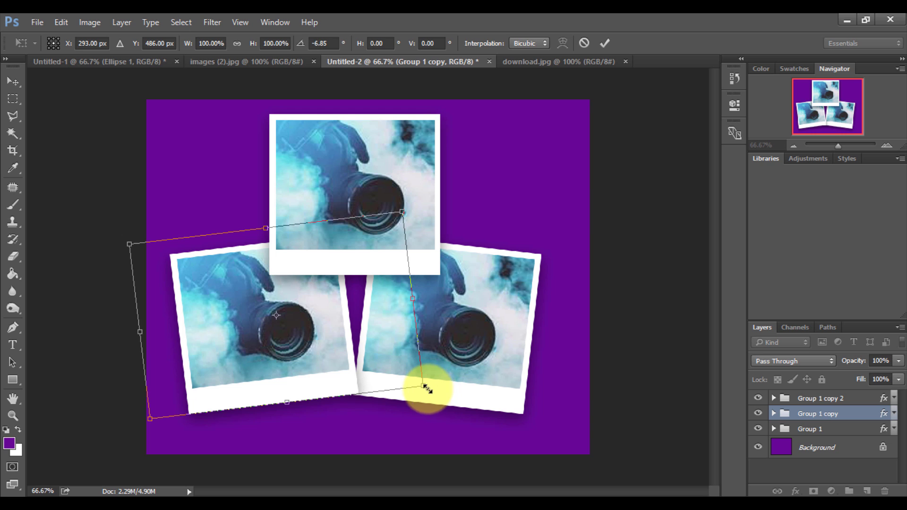
left_click_drag(426, 388, 387, 397)
left_click_drag(141, 198, 152, 194)
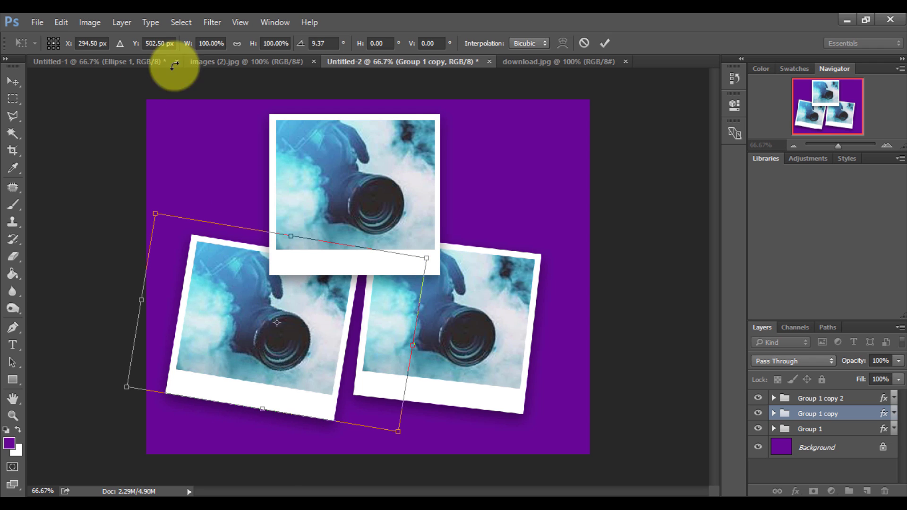
left_click(605, 43)
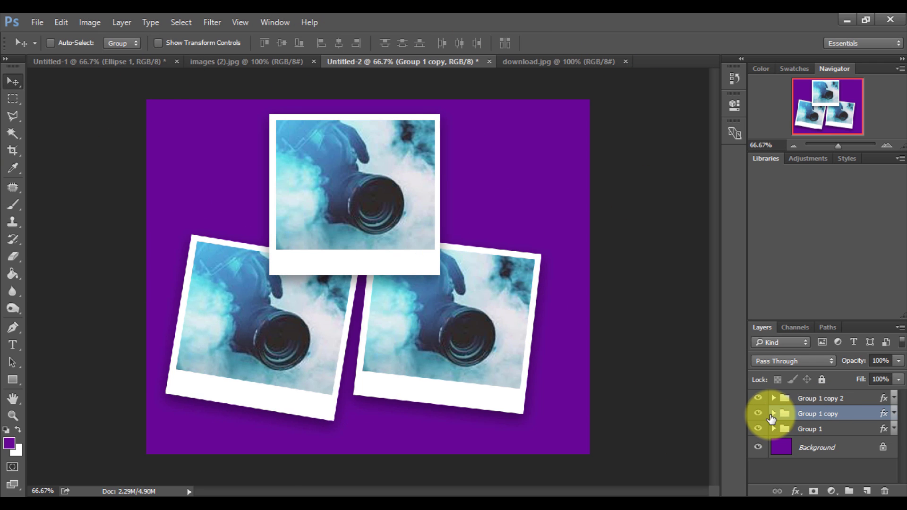
Open the camera photo images (1).jpg from disk
left_click(797, 400)
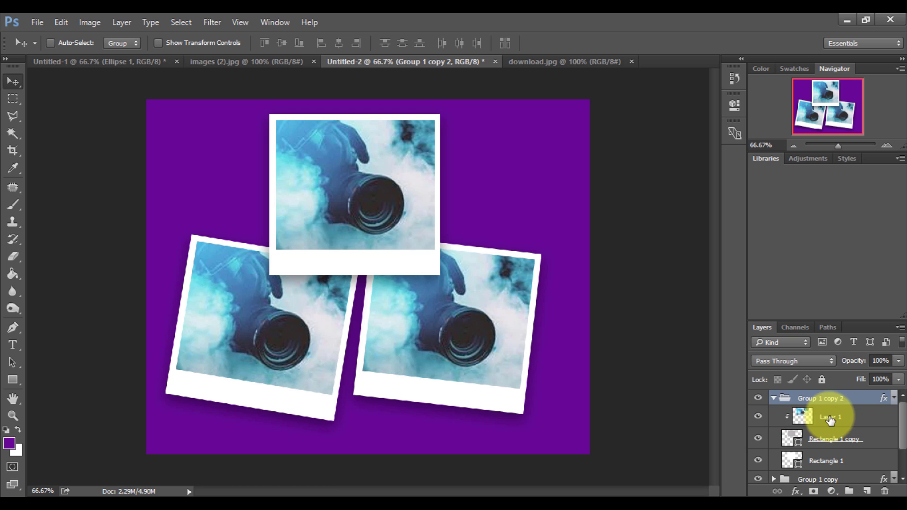
left_click(29, 24)
left_click(57, 49)
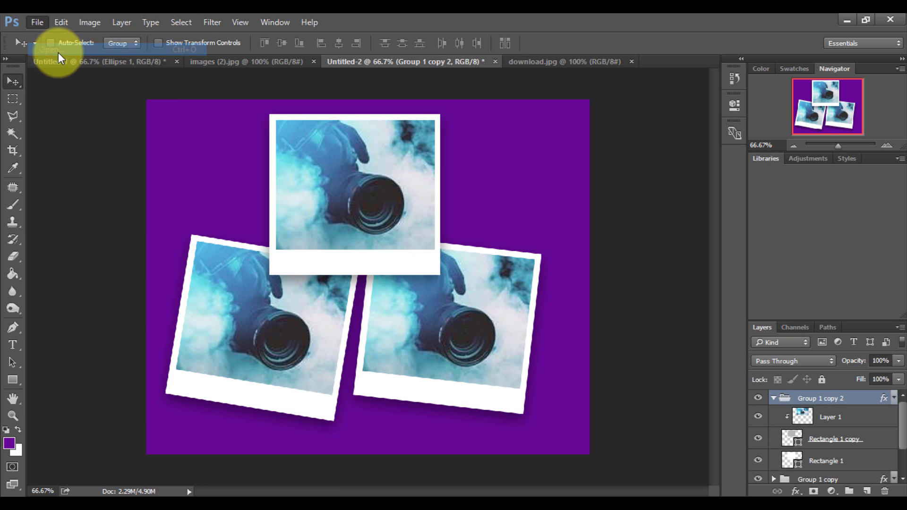
scroll(326, 199, "down", 3)
scroll(329, 206, "down", 3)
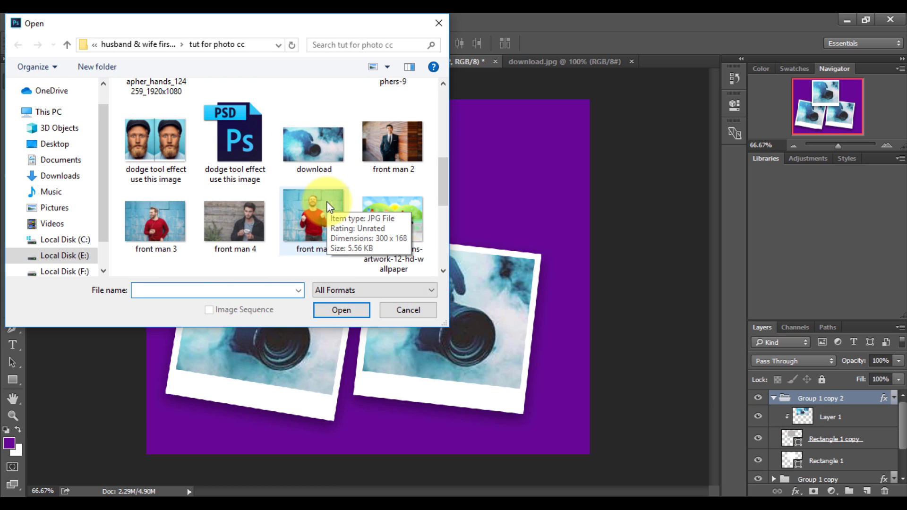
scroll(329, 206, "down", 5)
left_click(387, 128)
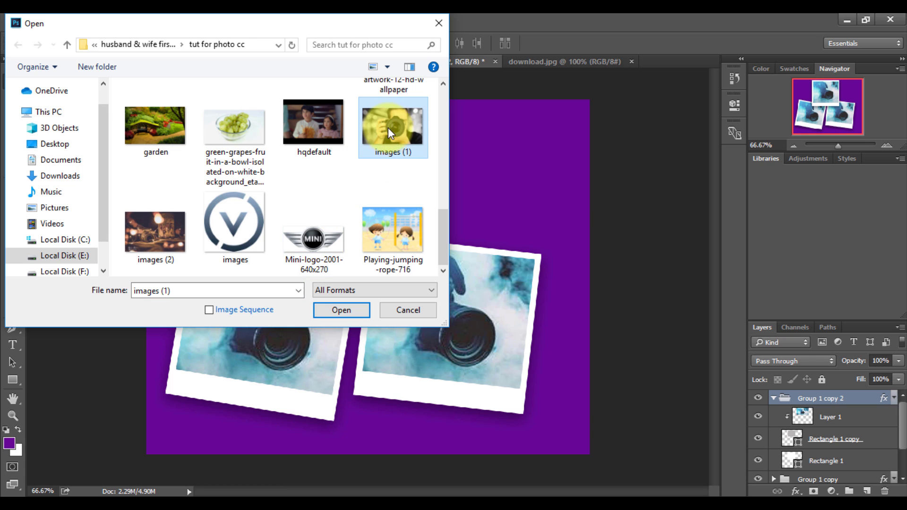
left_click(335, 310)
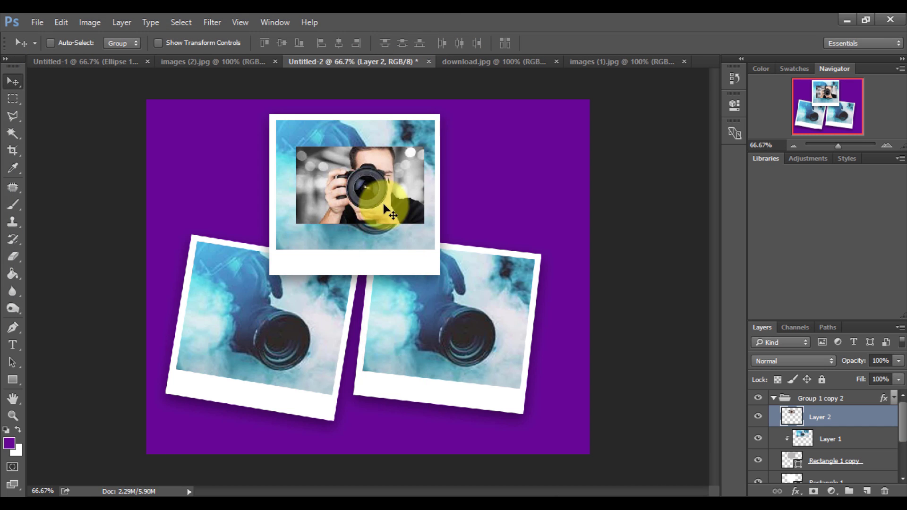
Clip the camera photo into the top frame and delete the old smoke photo
left_click_drag(372, 64, 377, 184)
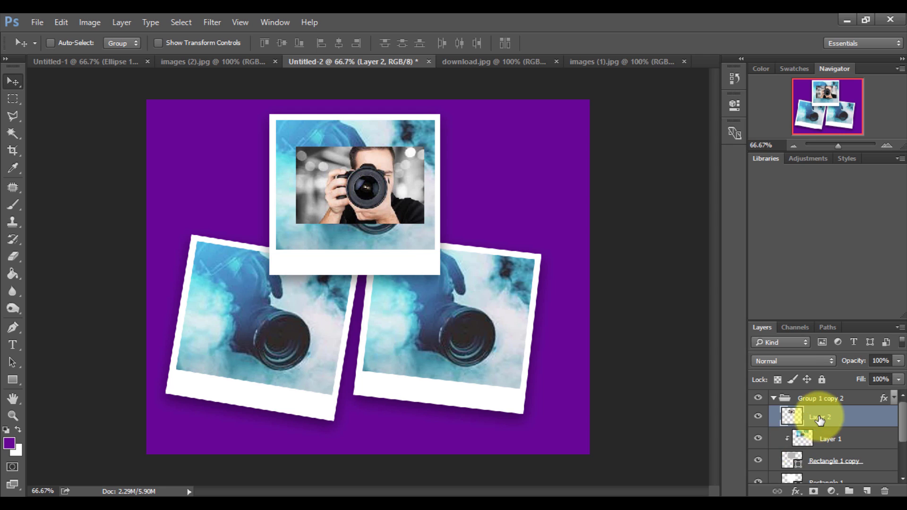
right_click(819, 419)
left_click(697, 310)
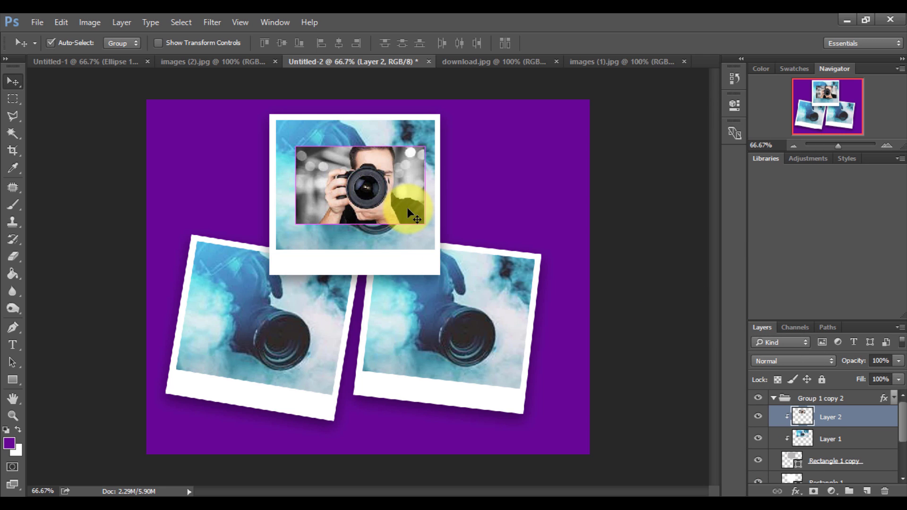
left_click(840, 439)
key("Delete")
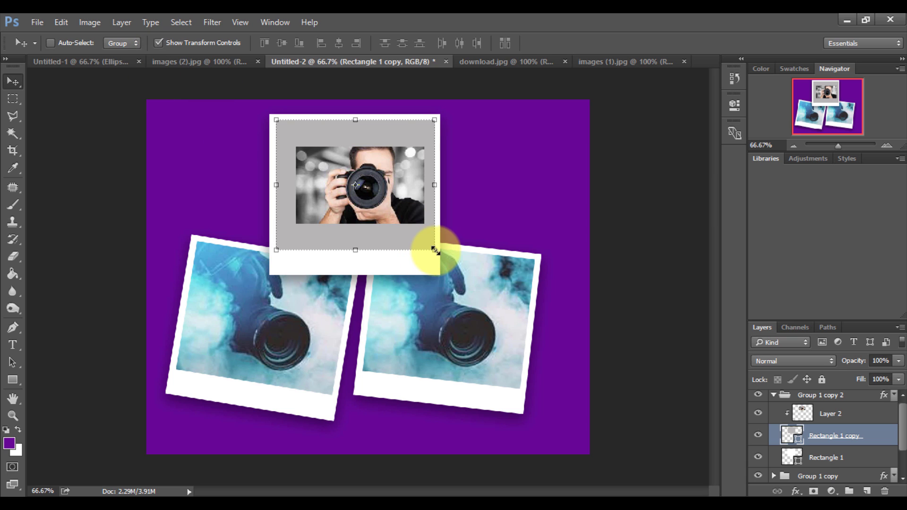
left_click_drag(435, 250, 512, 299)
key("ctrl+z")
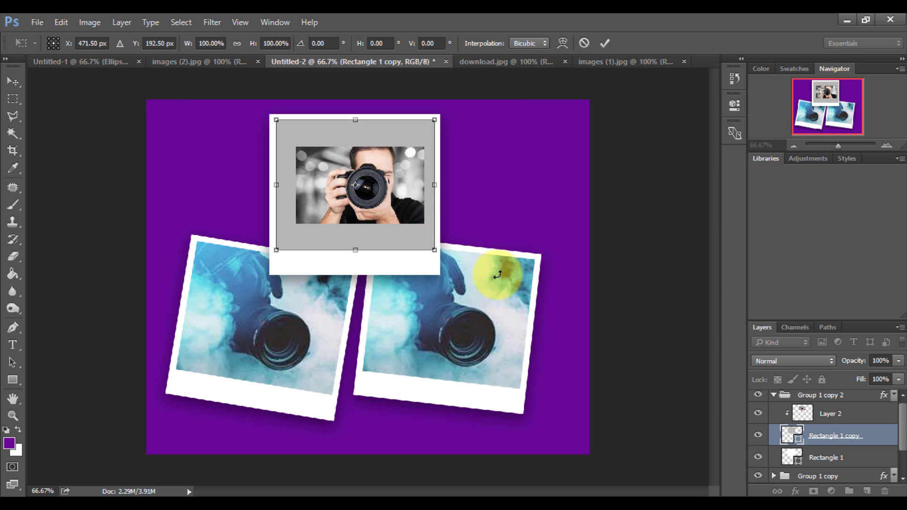
key("Return")
Enlarge the camera photo (Layer 2) about 183% to fill the top frame
left_click(843, 414)
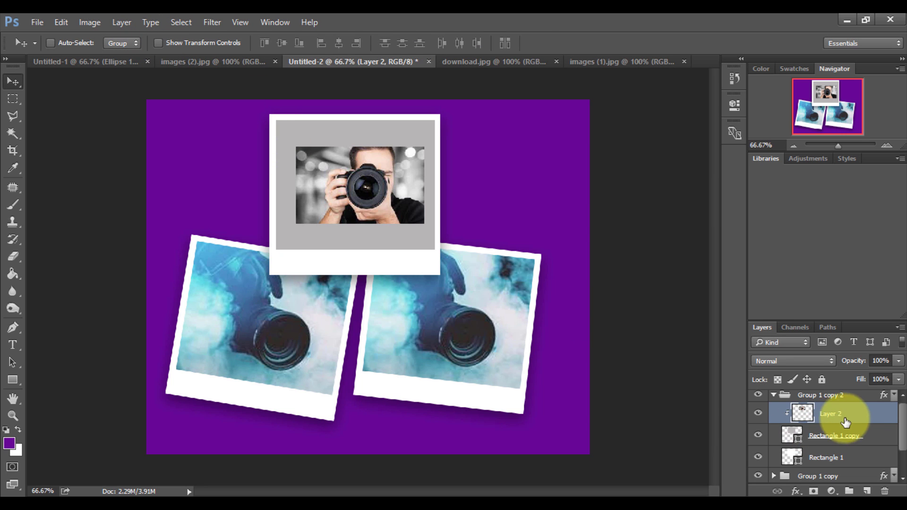
key("ctrl+t")
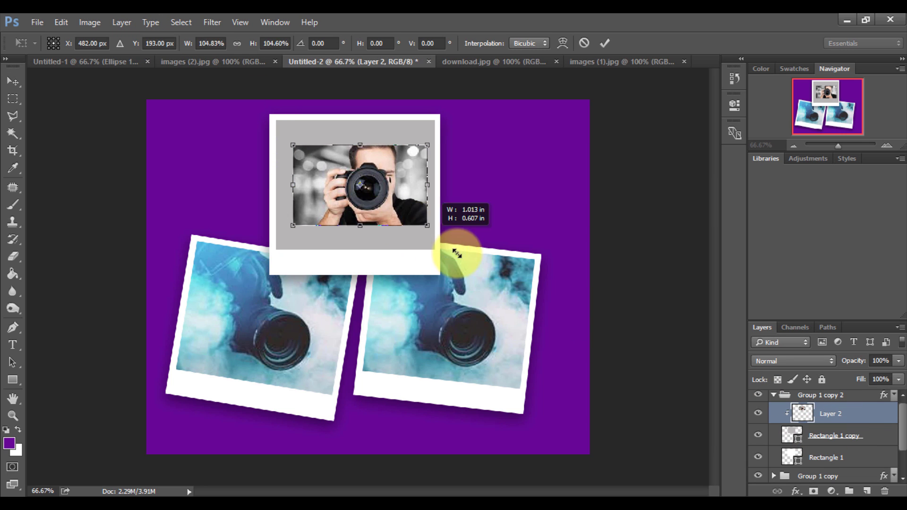
left_click_drag(424, 227, 478, 256)
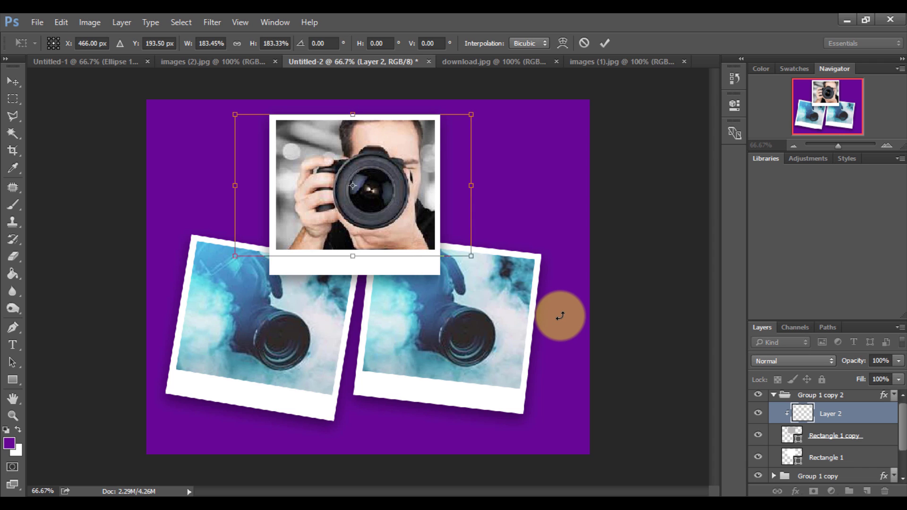
left_click(584, 43)
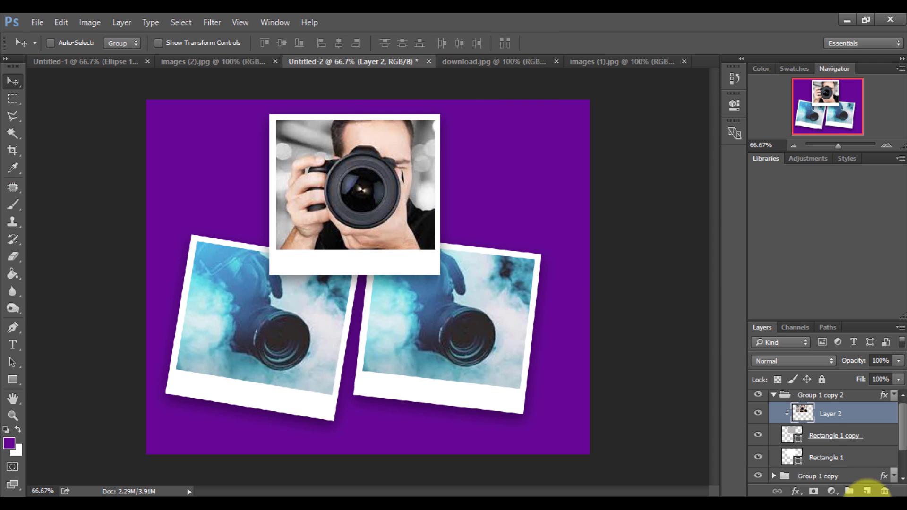
left_click(773, 395)
left_click(806, 415)
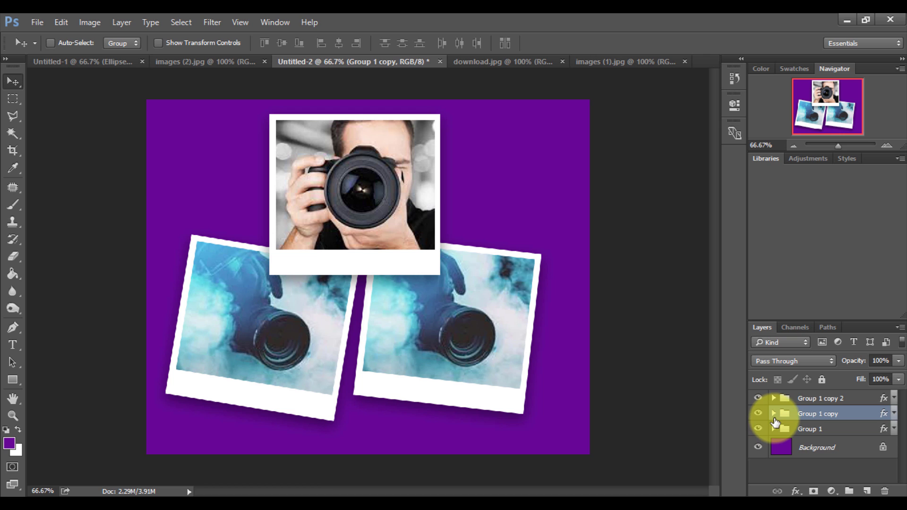
Open the photo default-photographers-9.jpg from disk
left_click(773, 413)
left_click(35, 21)
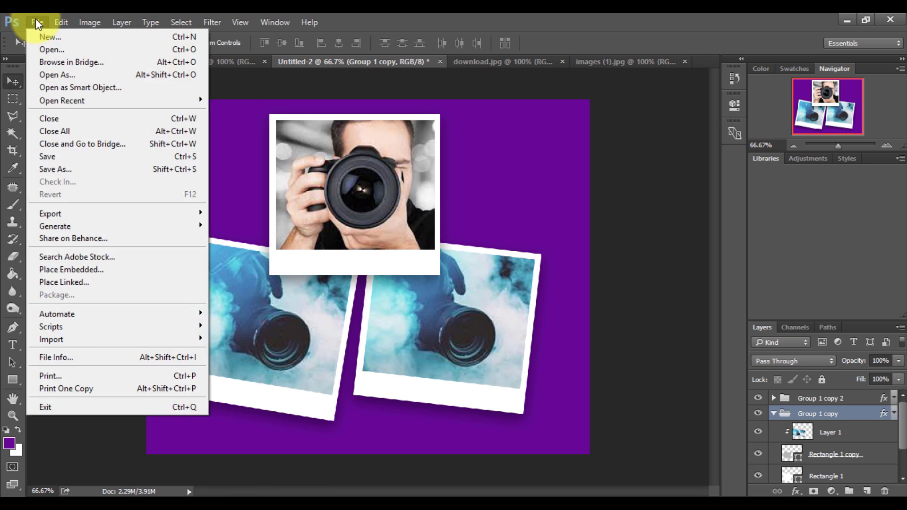
left_click(46, 49)
scroll(321, 206, "down", 2)
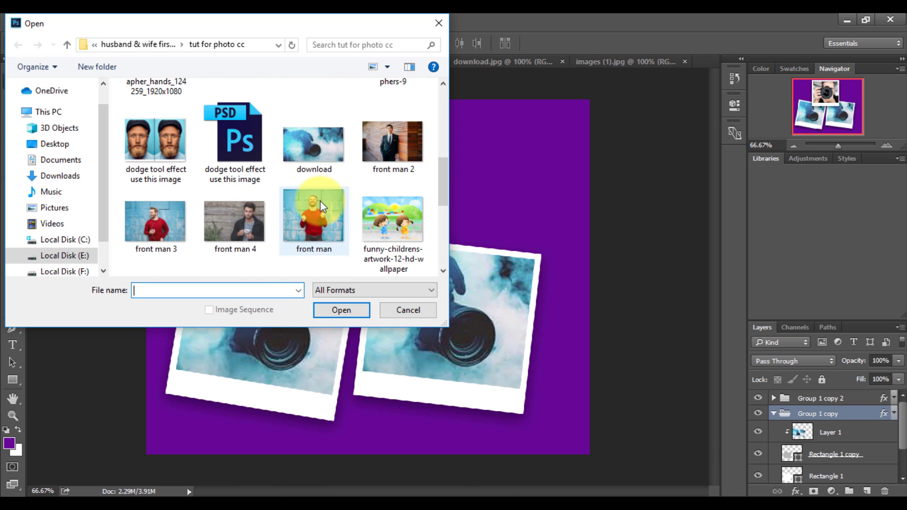
scroll(319, 201, "down", 2)
scroll(319, 200, "up", 2)
scroll(326, 124, "down", 2)
scroll(337, 234, "down", 2)
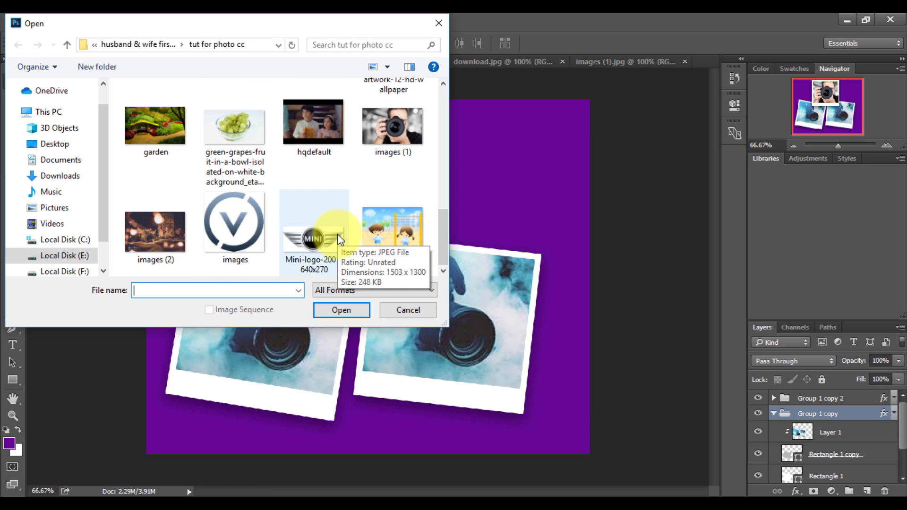
scroll(265, 229, "up", 2)
scroll(256, 226, "up", 2)
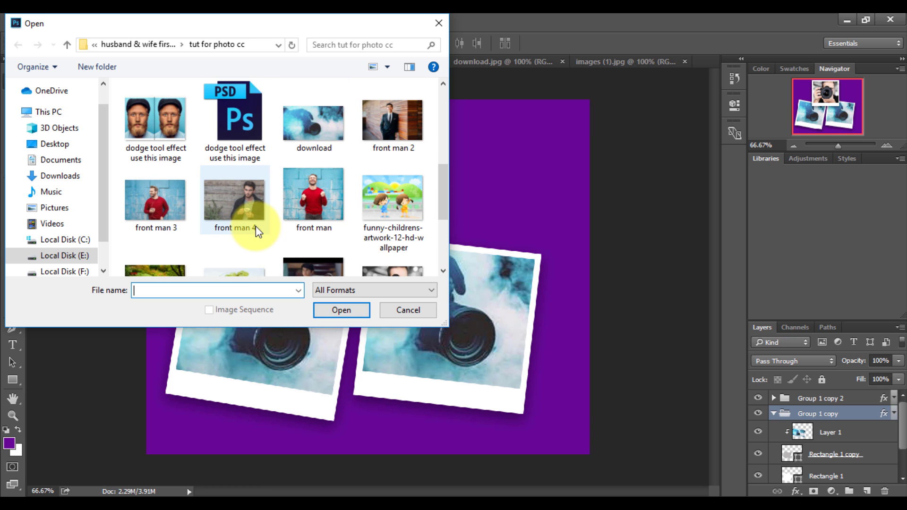
scroll(256, 226, "up", 2)
left_click(391, 116)
left_click(333, 310)
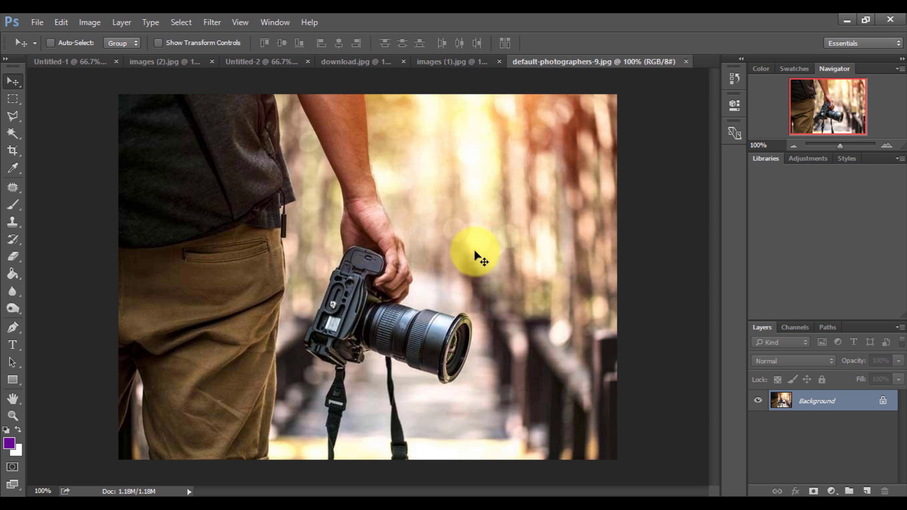
Place the photographer photo into the collage and clip it into the left frame
left_click_drag(475, 249, 259, 298)
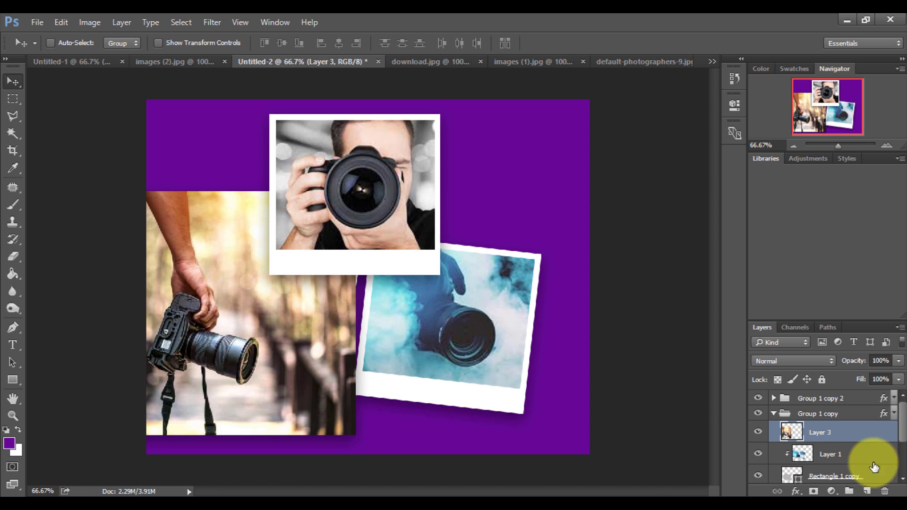
left_click(862, 457)
left_click(845, 475)
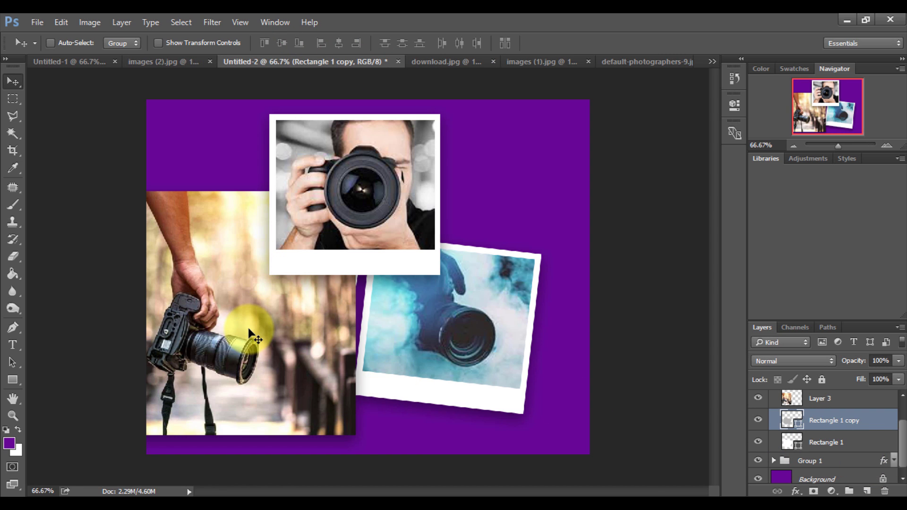
right_click(262, 329)
left_click(854, 423)
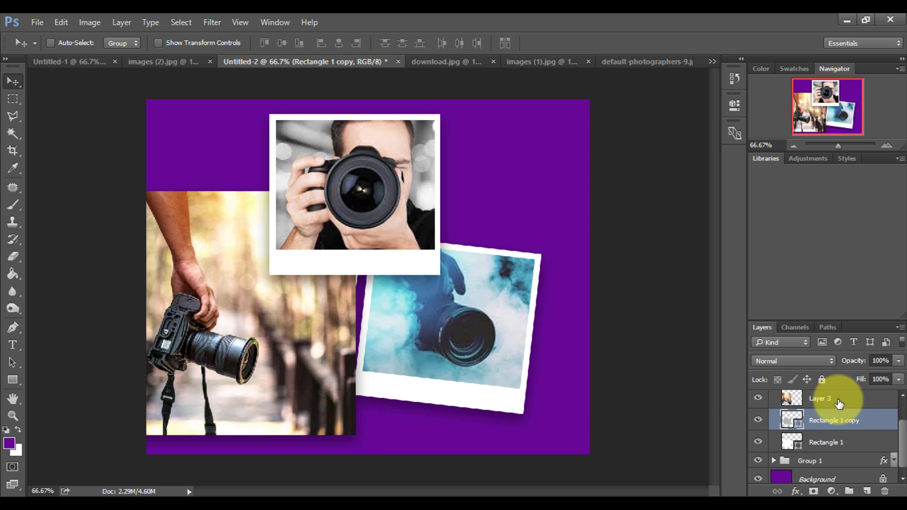
left_click(826, 399)
right_click(828, 398)
left_click(747, 313)
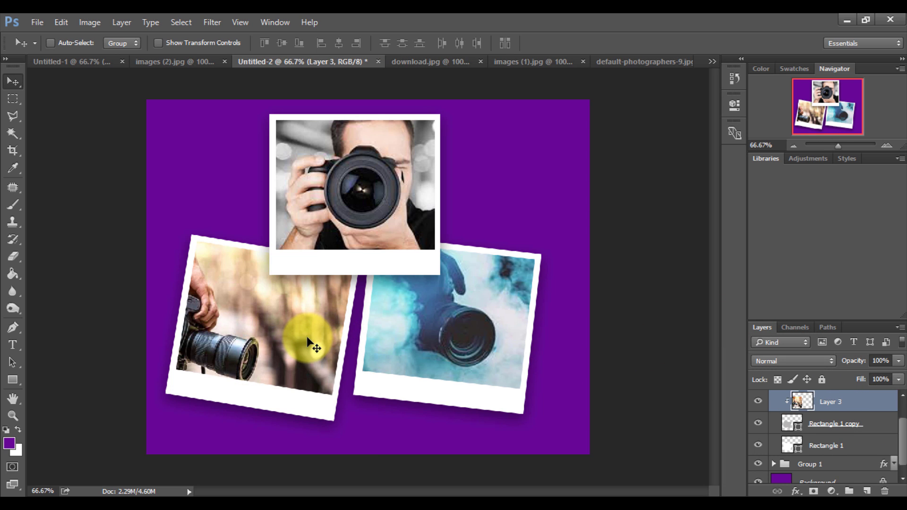
Scale the photographer photo to about 73% and reposition it within the left frame
left_click(158, 43)
mouse_move(355, 263)
left_mouse_down()
mouse_move(431, 417)
mouse_move(377, 378)
left_mouse_up()
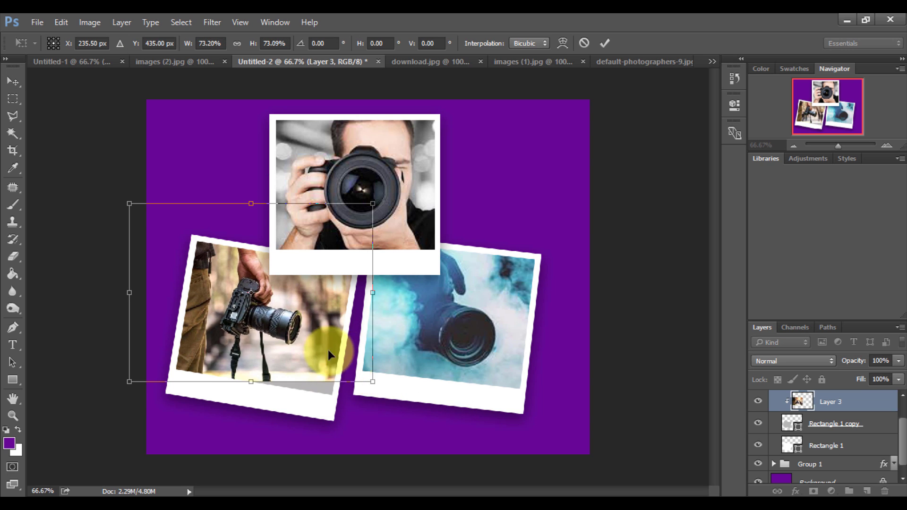
left_click_drag(324, 352, 320, 365)
key("shift+Down")
key("Down")
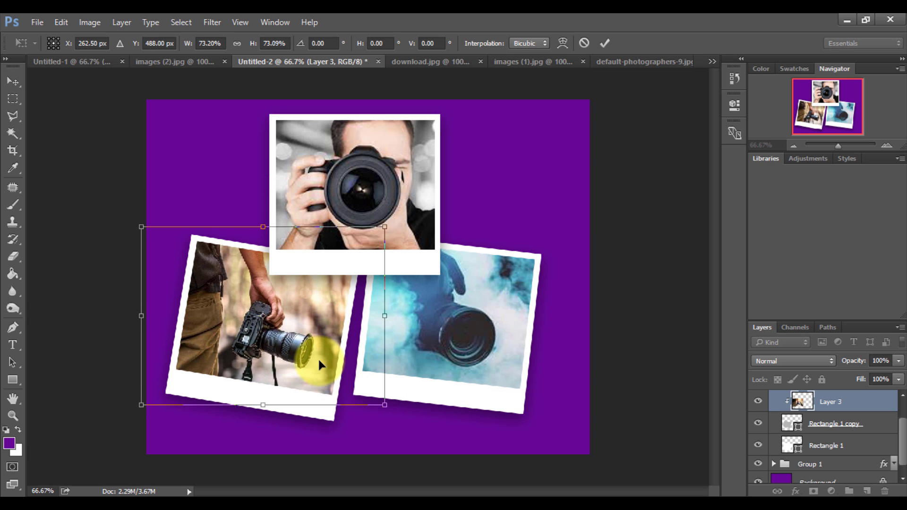
left_click(604, 44)
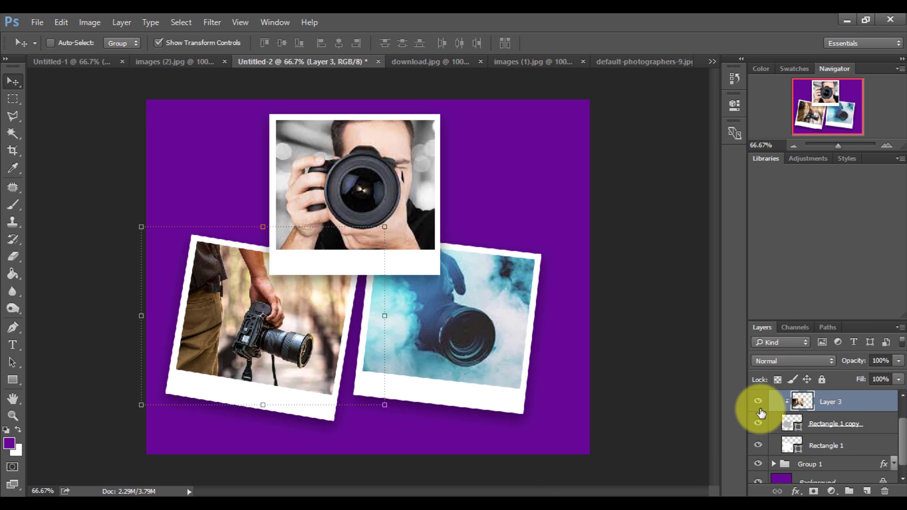
Collapse the groups' effects lists and check the left group's Drop Shadow effect
scroll(884, 435, "up", 2)
scroll(895, 398, "up", 1)
left_click(894, 398)
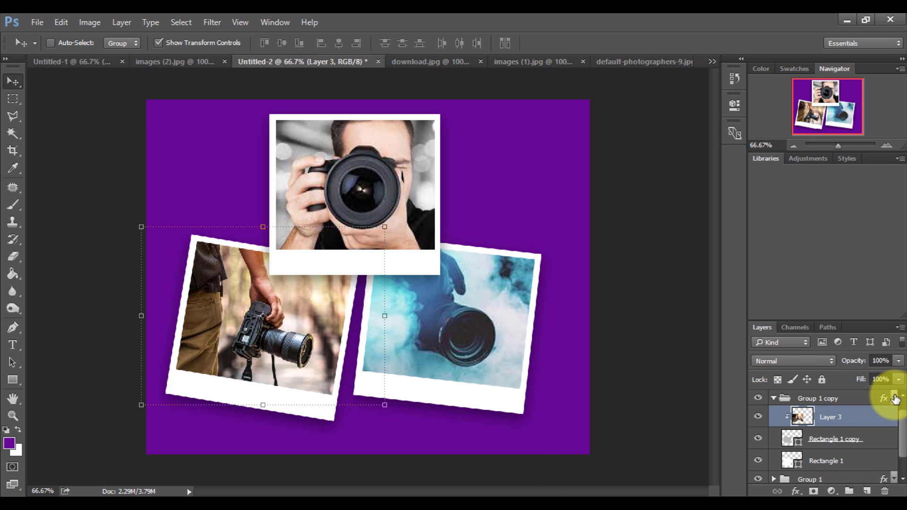
scroll(894, 427, "down", 1)
left_click(894, 463)
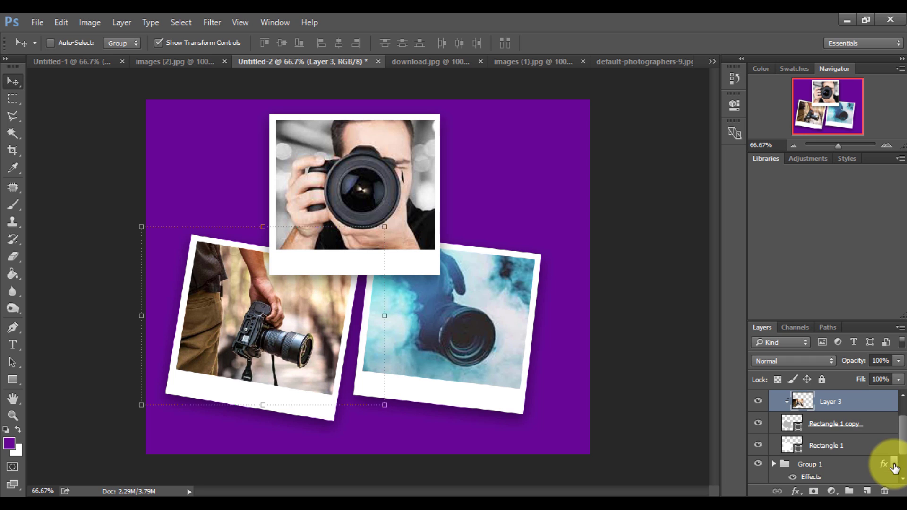
scroll(779, 415, "up", 1)
scroll(895, 408, "up", 1)
left_click(893, 399)
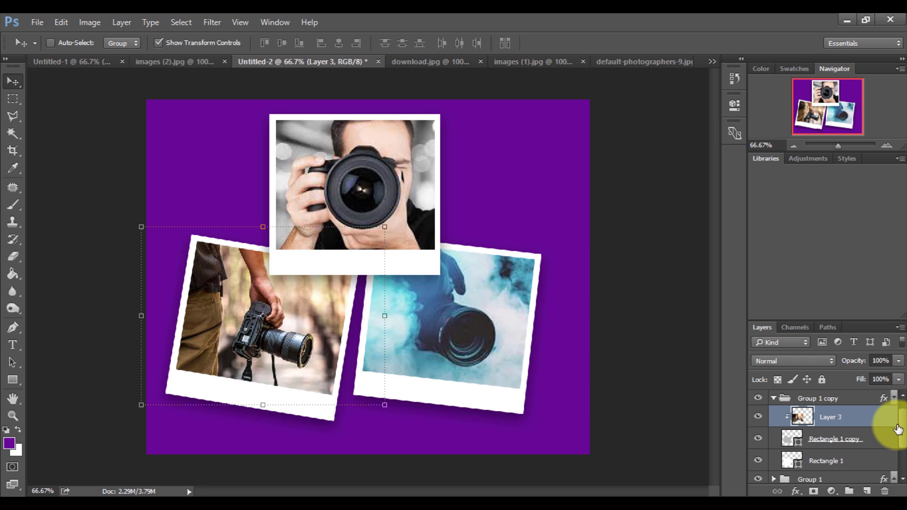
scroll(891, 415, "down", 1)
left_click(894, 464)
scroll(874, 419, "up", 1)
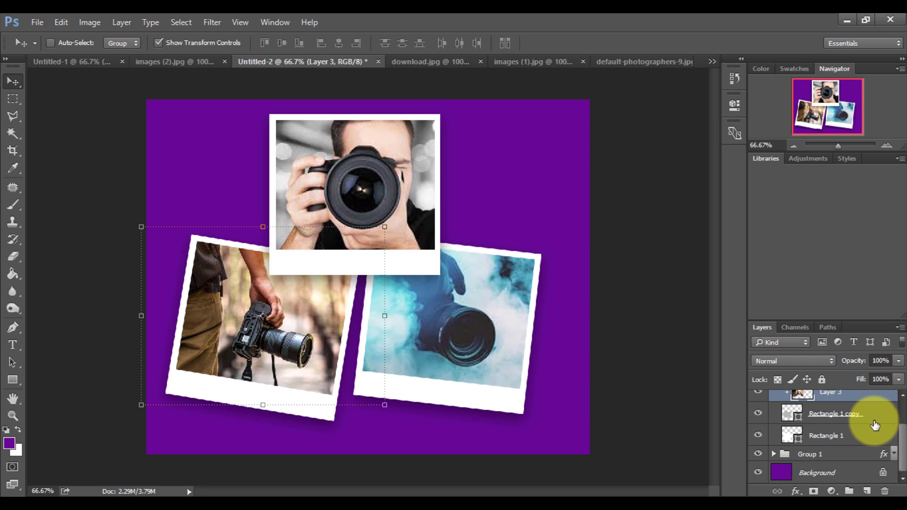
scroll(834, 418, "up", 1)
left_click(874, 414)
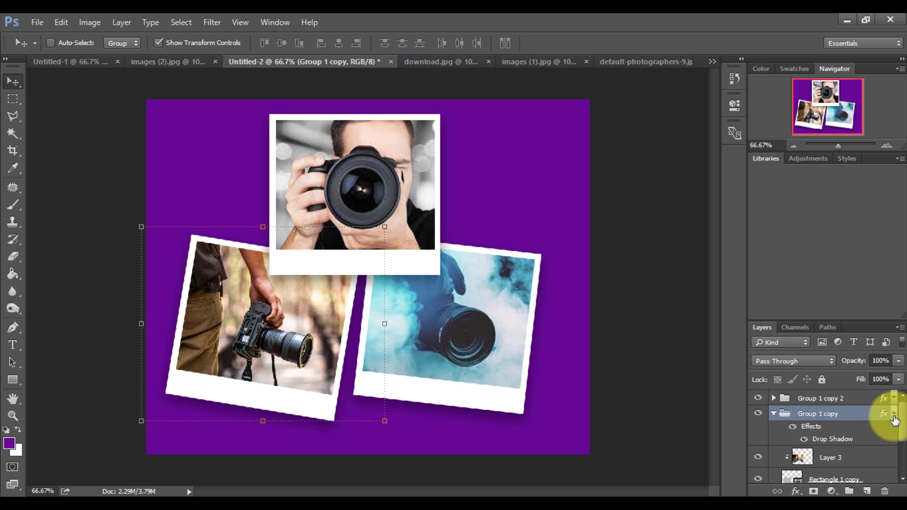
left_click(893, 414)
left_click(892, 414)
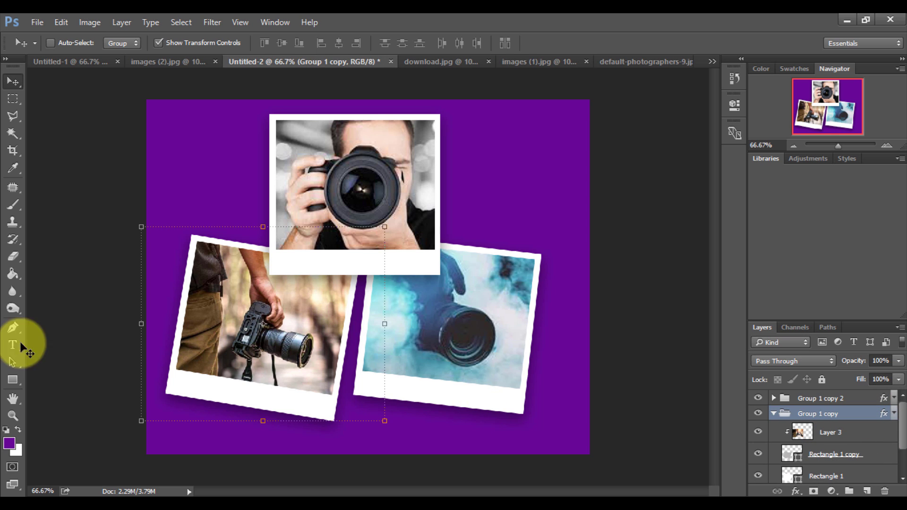
left_click(158, 43)
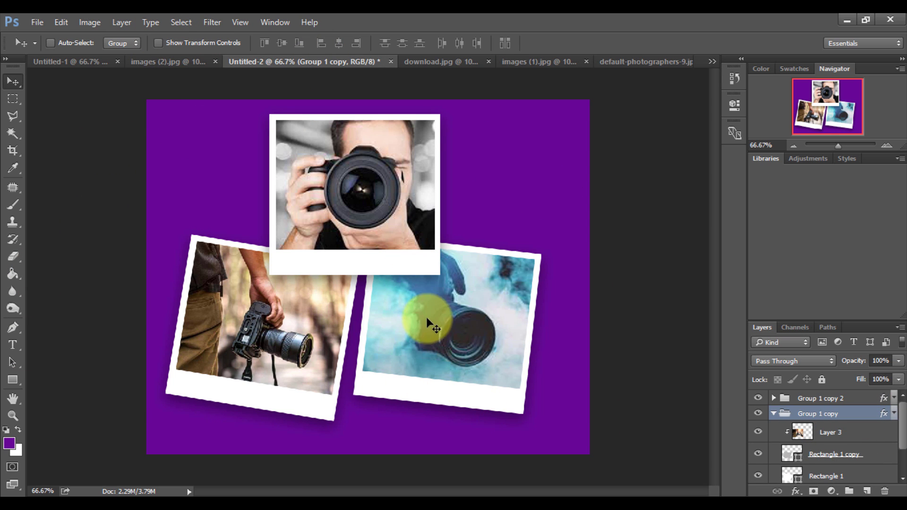